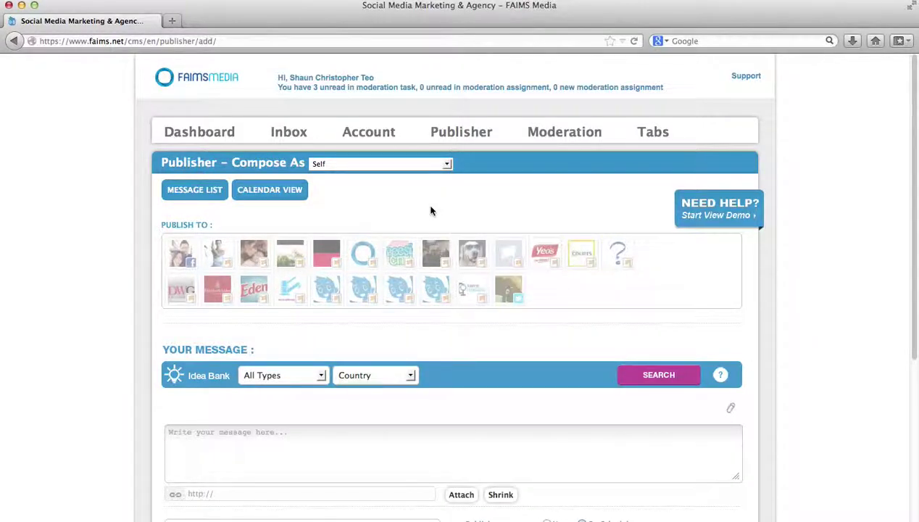
Open the publisher's message list and filter the messages as member
{"action": "left_click", "coordinate": [213, 192]}
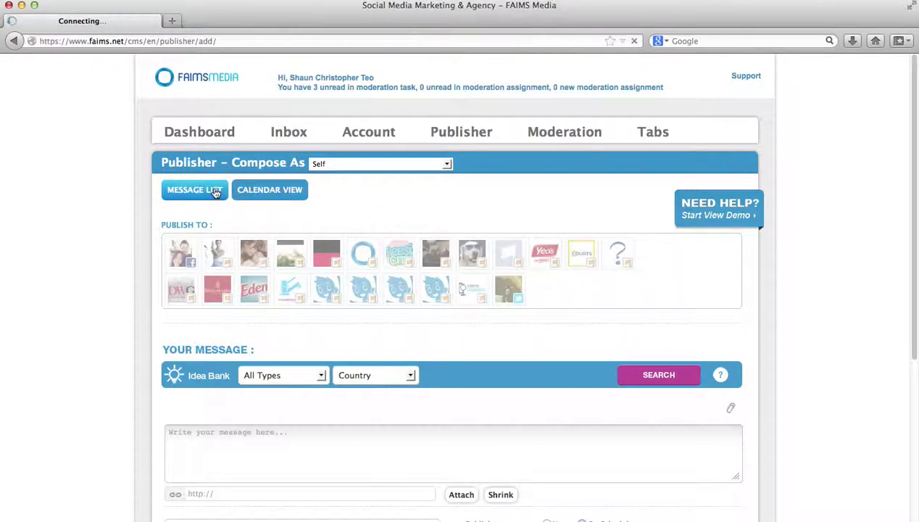
{"action": "mouse_move", "coordinate": [456, 131]}
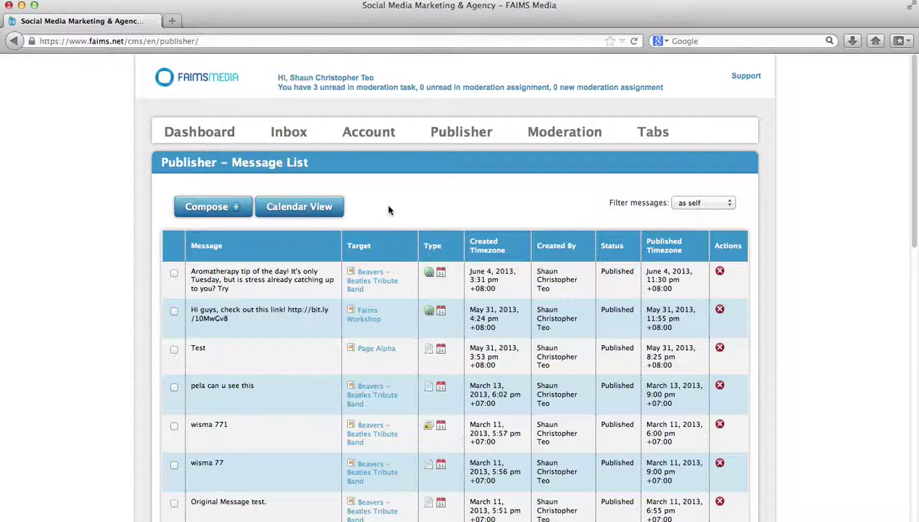
{"action": "left_click", "coordinate": [729, 206]}
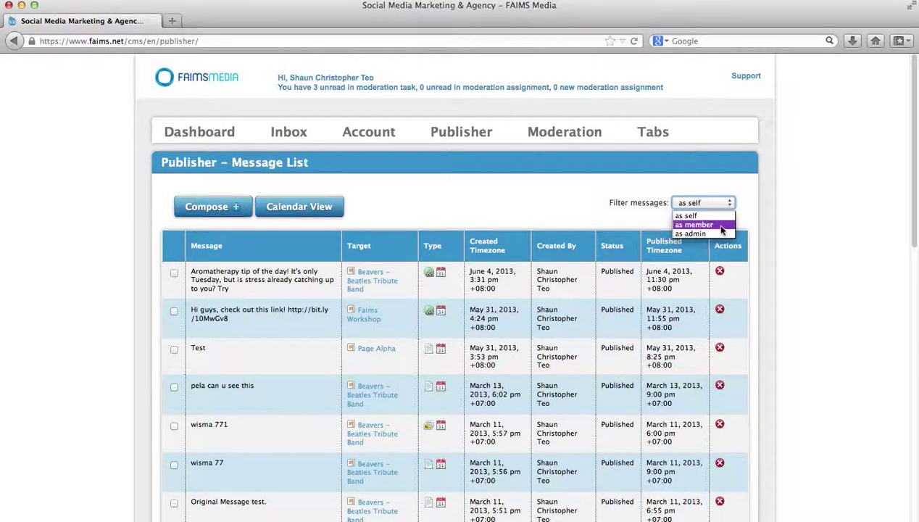
{"action": "left_click", "coordinate": [722, 226]}
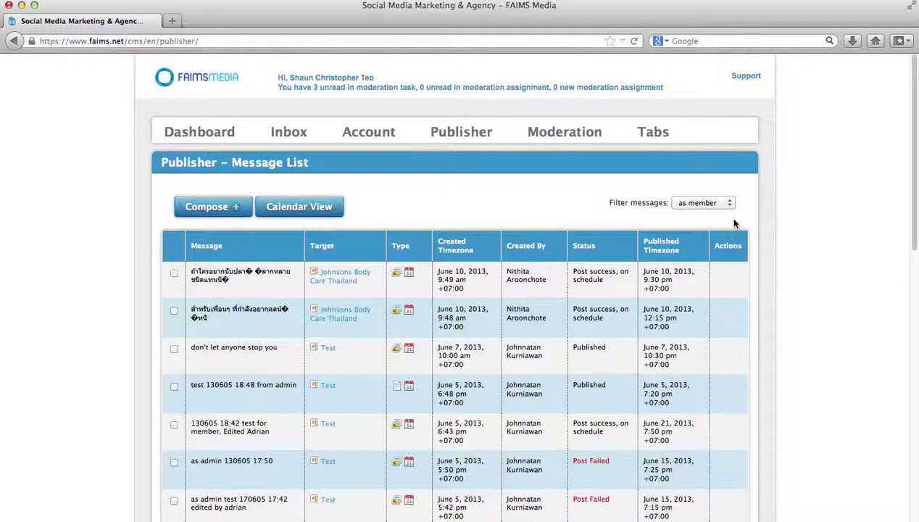
Look through the member messages and switch the message filter to as admin
{"action": "scroll", "coordinate": [696, 217], "scroll_direction": "down", "scroll_amount": 3}
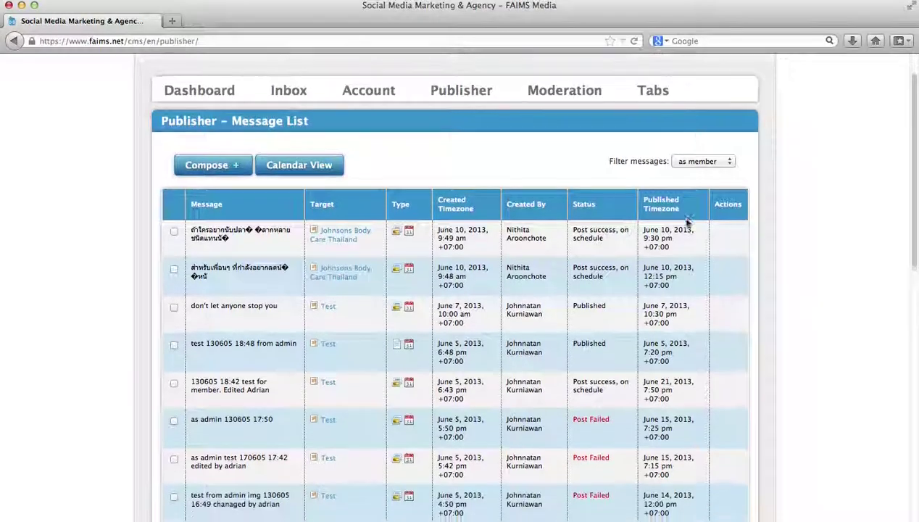
{"action": "scroll", "coordinate": [685, 219], "scroll_direction": "up", "scroll_amount": 3}
{"action": "left_click", "coordinate": [700, 191]}
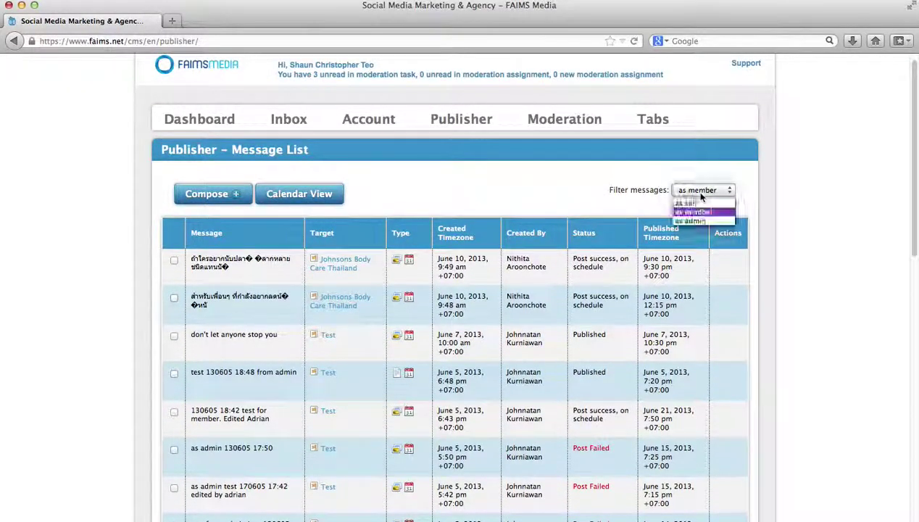
{"action": "left_click", "coordinate": [700, 222]}
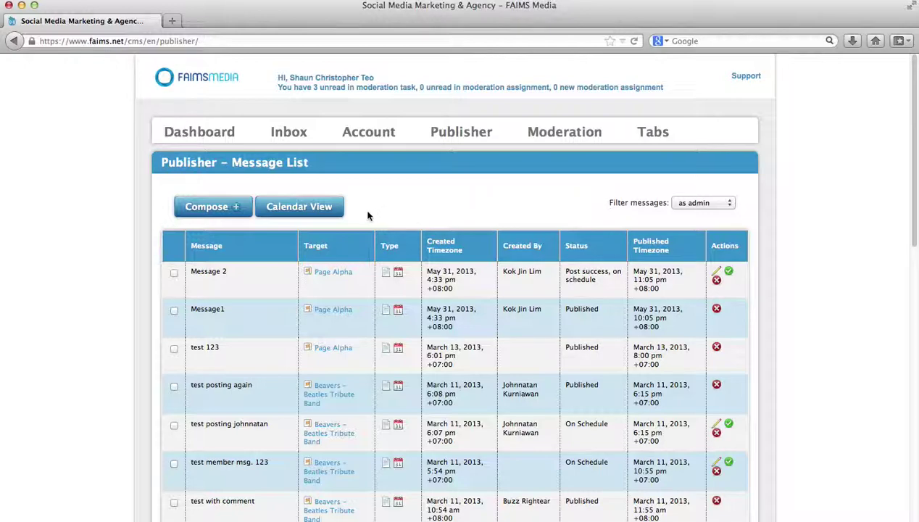
Start composing a new message and select the black-and-red page and the dog-with-sunglasses page as publishing targets
{"action": "left_click", "coordinate": [237, 208]}
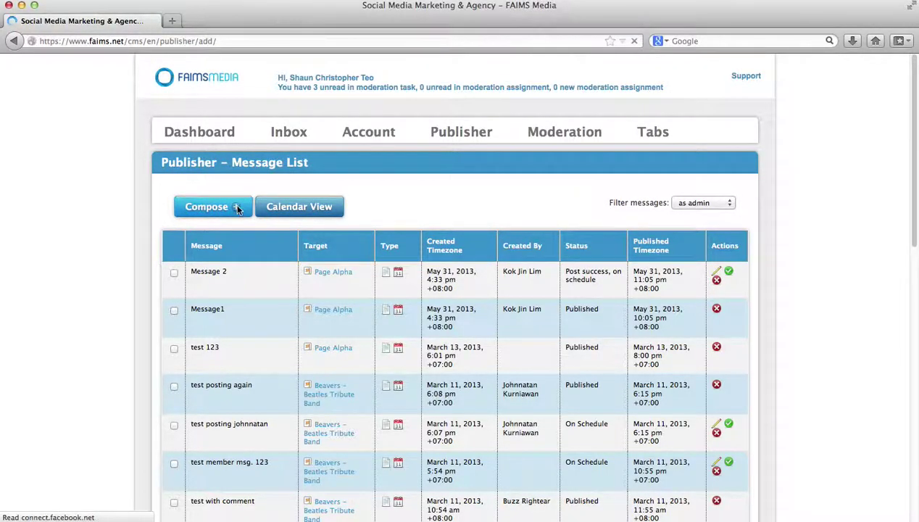
{"action": "scroll", "coordinate": [237, 210], "scroll_direction": "down", "scroll_amount": 1}
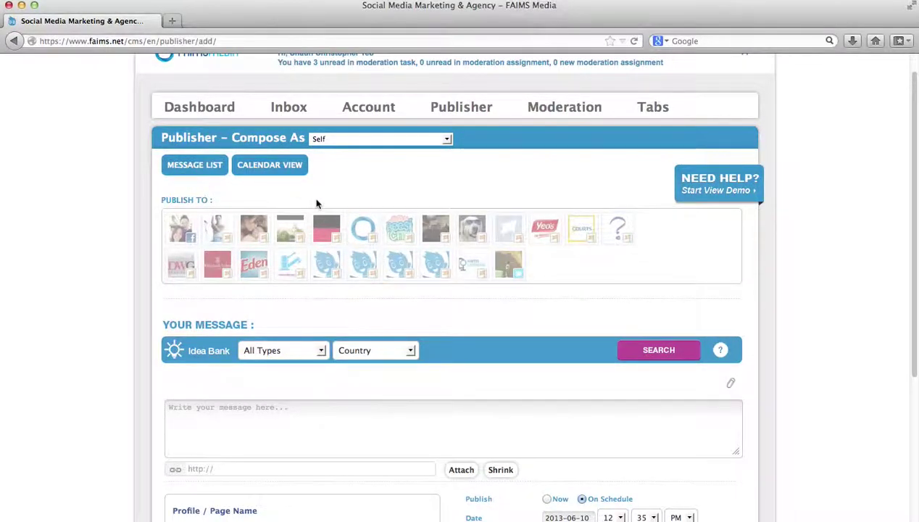
{"action": "left_click", "coordinate": [326, 226]}
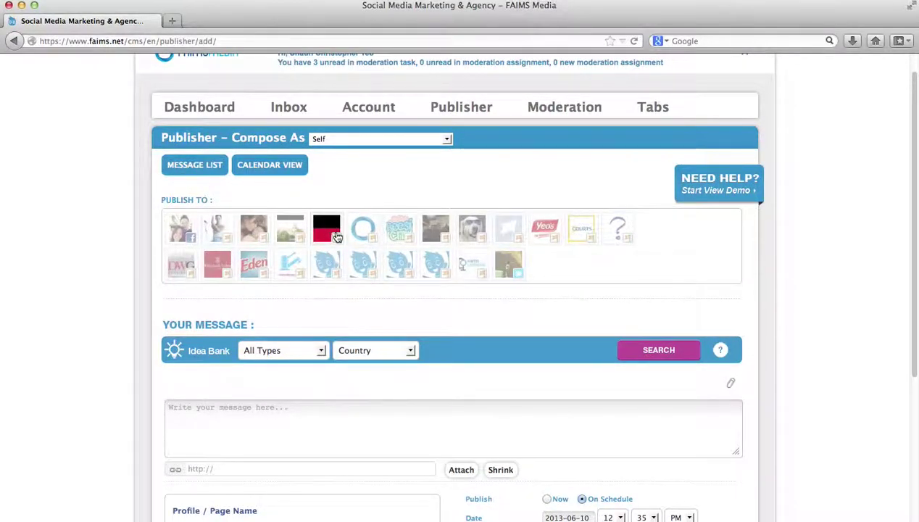
{"action": "left_click", "coordinate": [472, 227]}
Enter "This is where your message goes." as the message text
{"action": "scroll", "coordinate": [412, 333], "scroll_direction": "down", "scroll_amount": 3}
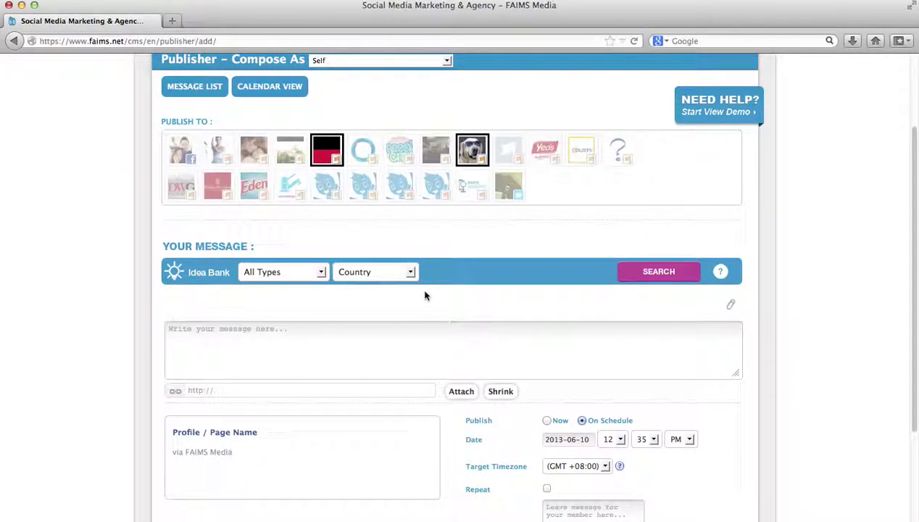
{"action": "left_click", "coordinate": [399, 331]}
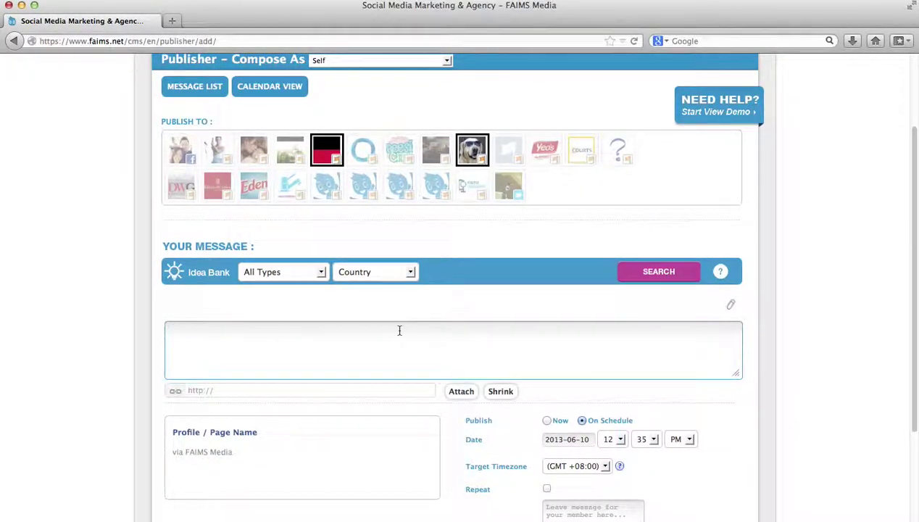
{"action": "type", "text": "This is where you"}
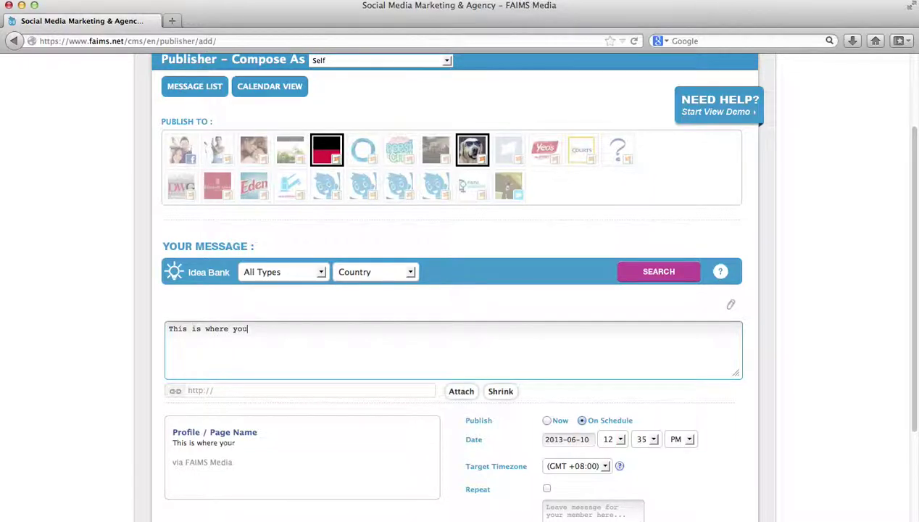
{"action": "type", "text": "r message goes."}
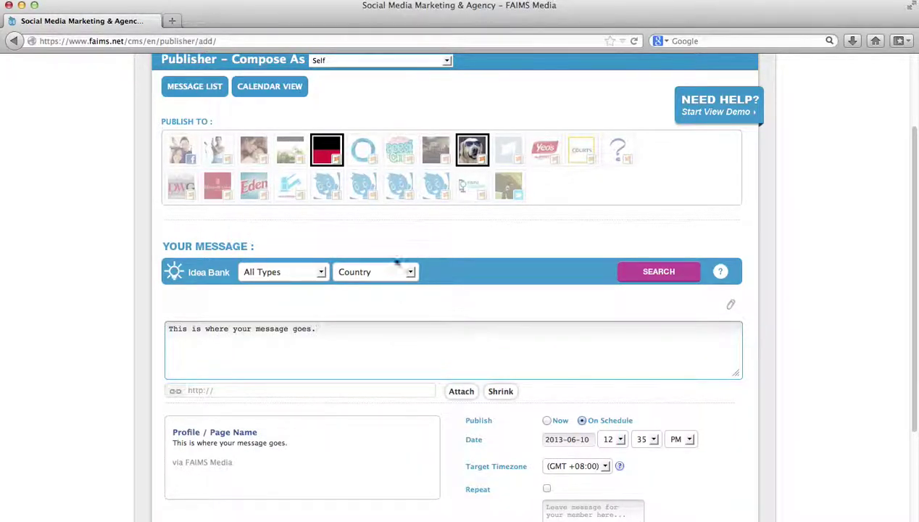
{"action": "left_click", "coordinate": [417, 225]}
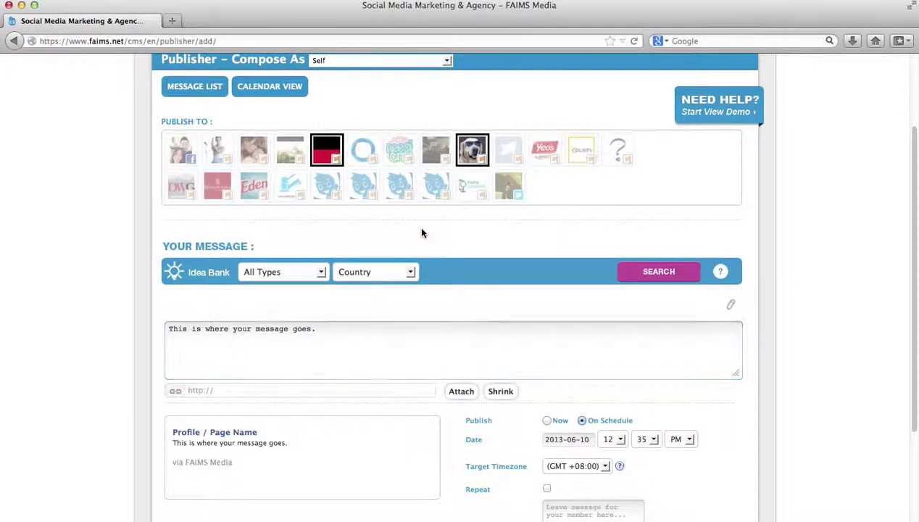
Search the Idea Bank for TH - Thailand ideas in the Arts and Culture category
{"action": "left_click", "coordinate": [391, 272]}
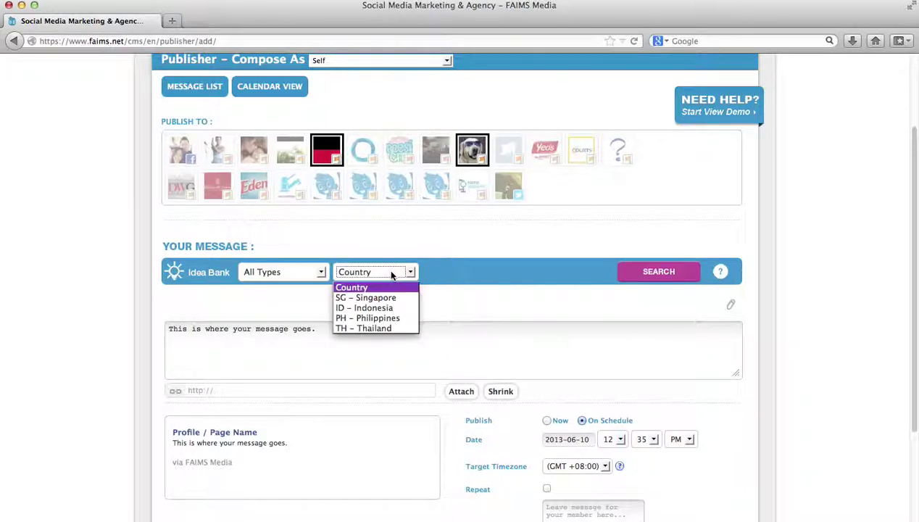
{"action": "left_click", "coordinate": [389, 328]}
{"action": "left_click", "coordinate": [450, 278]}
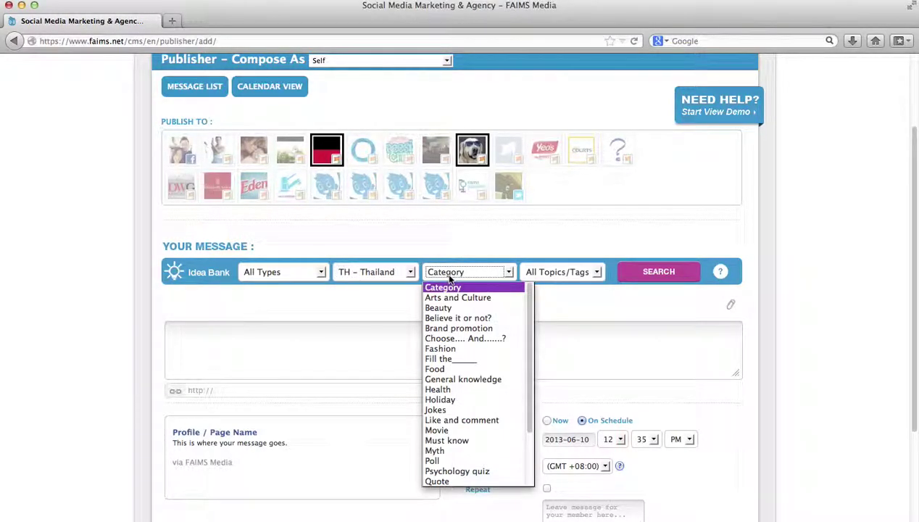
{"action": "left_click", "coordinate": [453, 297]}
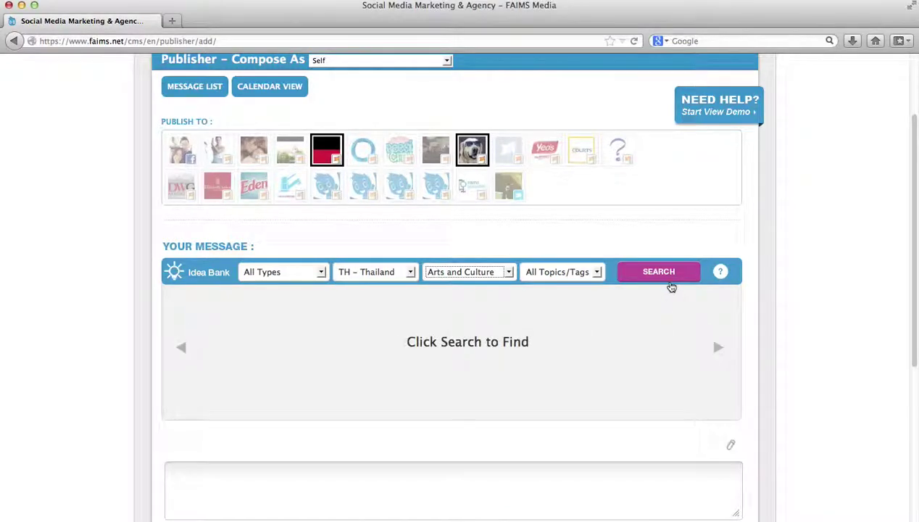
{"action": "left_click", "coordinate": [672, 286]}
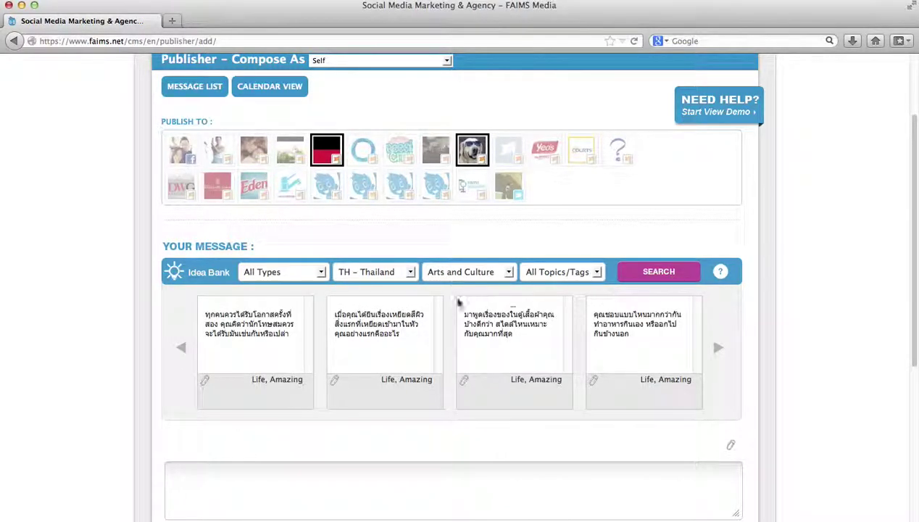
{"action": "scroll", "coordinate": [376, 335], "scroll_direction": "down", "scroll_amount": 1}
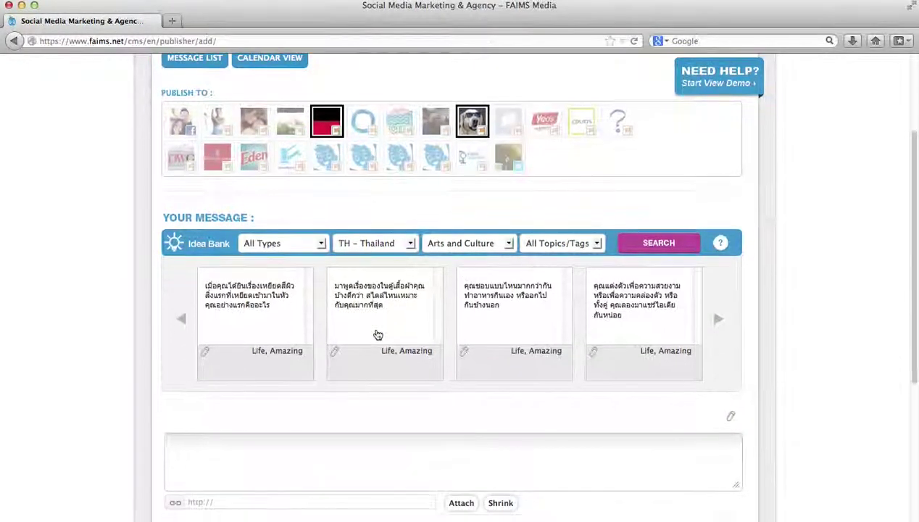
Search the Idea Bank for SG - Singapore ideas in the Nightlife category
{"action": "left_click", "coordinate": [390, 238]}
{"action": "left_click", "coordinate": [391, 269]}
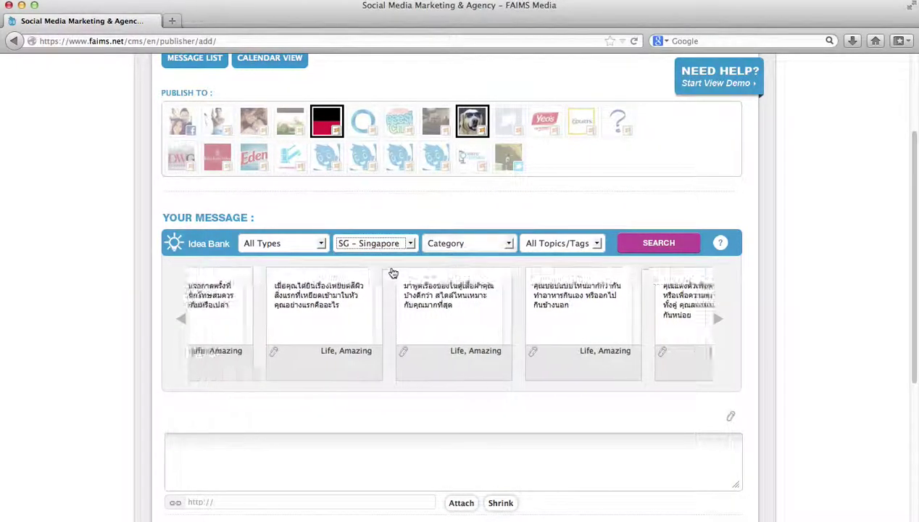
{"action": "left_click", "coordinate": [450, 245]}
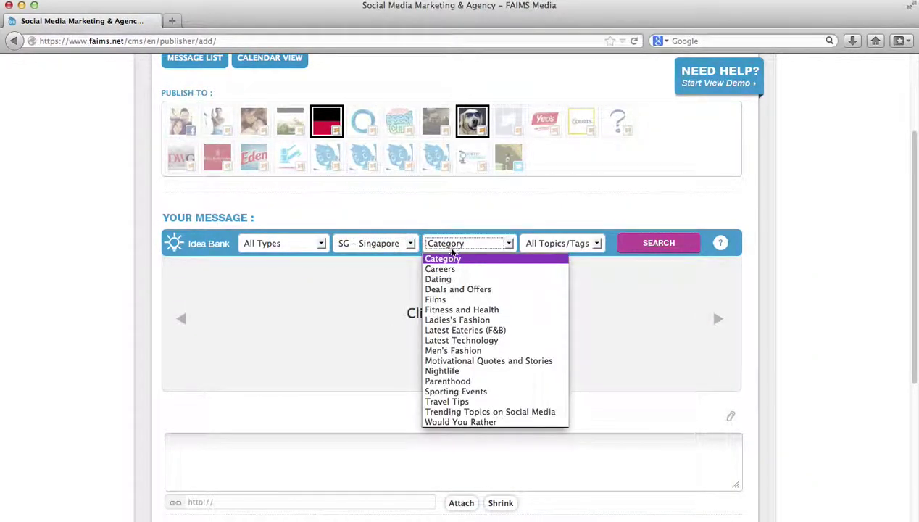
{"action": "left_click", "coordinate": [504, 371]}
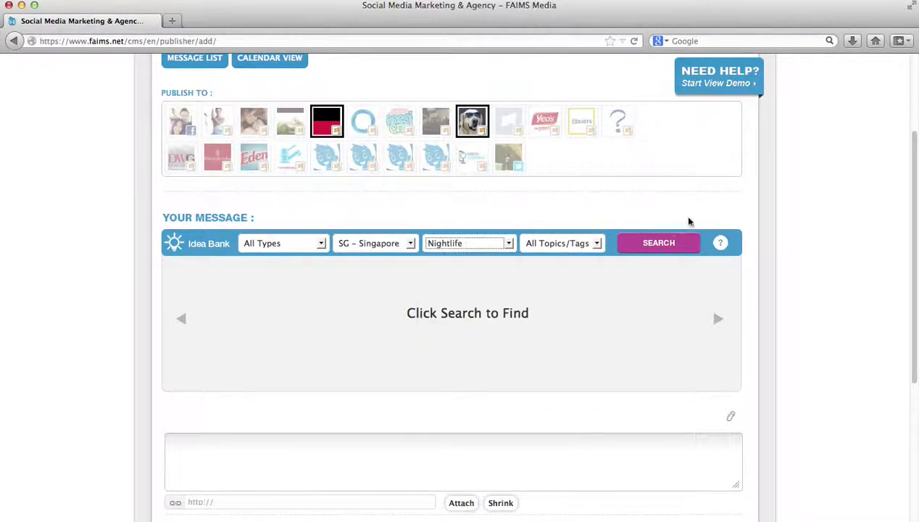
{"action": "left_click", "coordinate": [674, 247]}
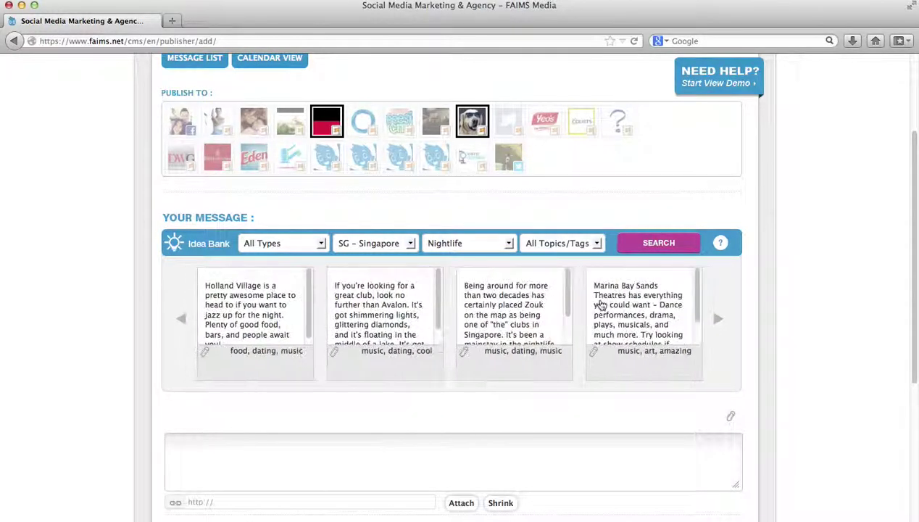
Read the Idea Bank suggestion about Zouk and use it as the message text
{"action": "scroll", "coordinate": [719, 264], "scroll_direction": "down", "scroll_amount": 3}
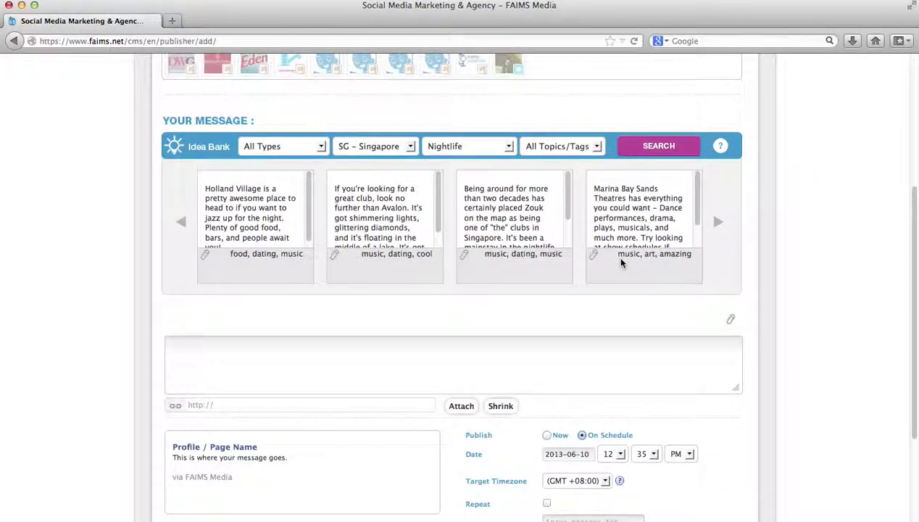
{"action": "left_click_drag", "start_coordinate": [568, 194], "coordinate": [569, 217]}
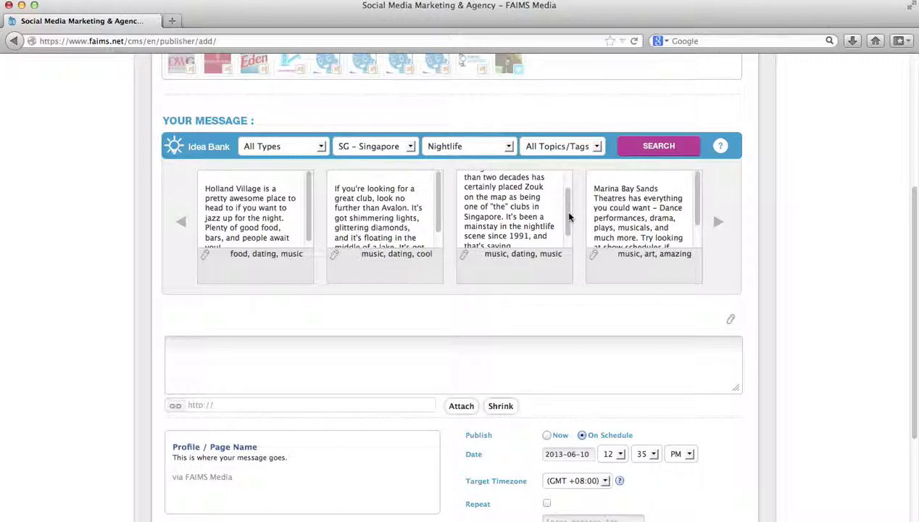
{"action": "left_click", "coordinate": [532, 210]}
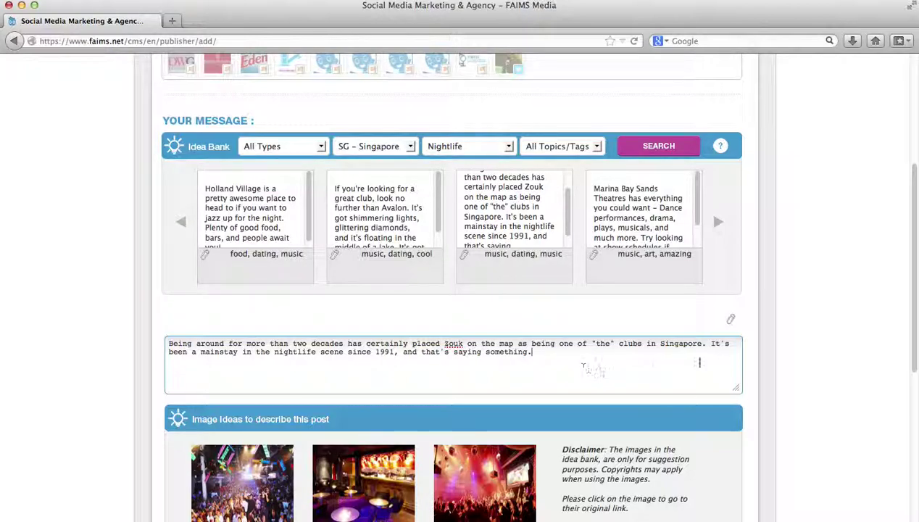
Try the Avalon idea as the message text, switch back to the Zouk idea and view its suggested images
{"action": "left_click", "coordinate": [385, 195]}
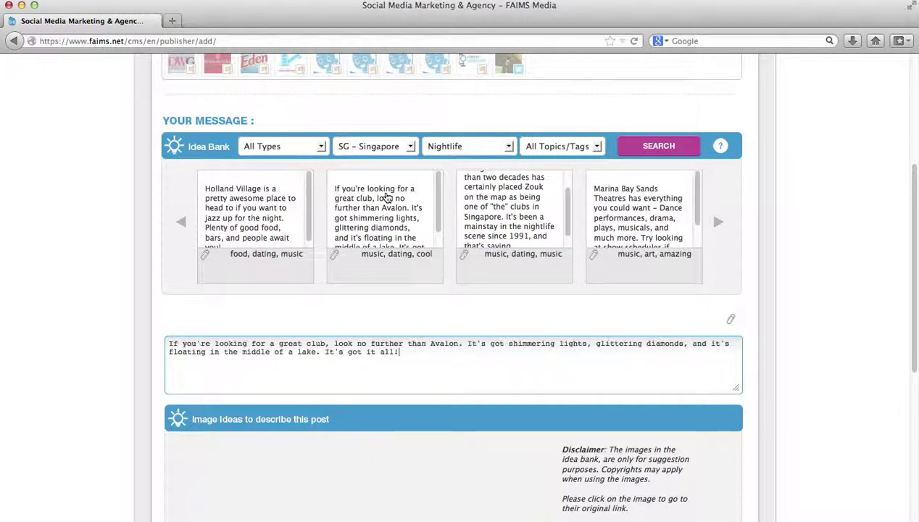
{"action": "left_click", "coordinate": [500, 198]}
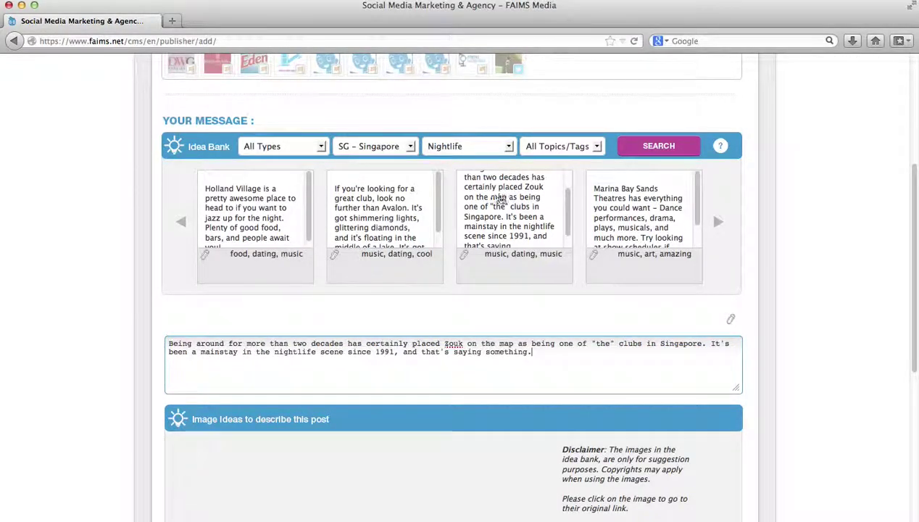
{"action": "scroll", "coordinate": [800, 263], "scroll_direction": "down", "scroll_amount": 1}
{"action": "scroll", "coordinate": [800, 264], "scroll_direction": "down", "scroll_amount": 1}
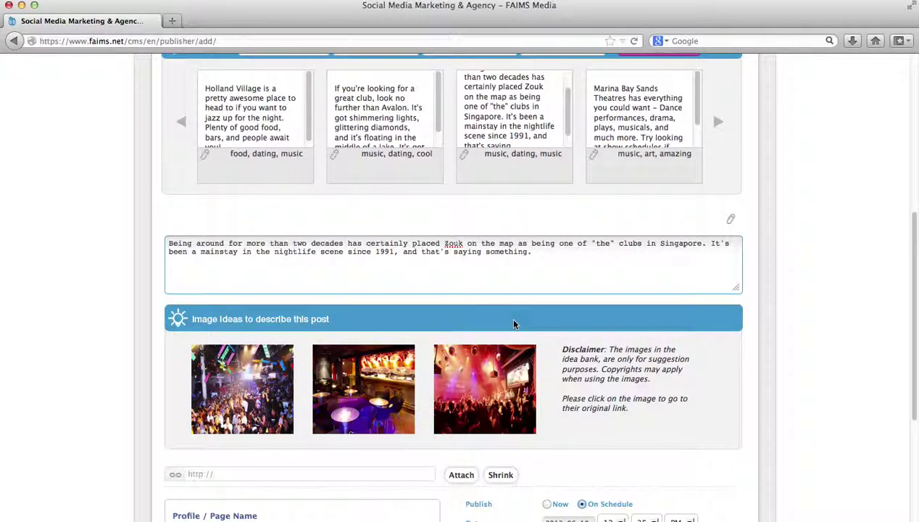
Try the Holland Village and Marina Bay Sands Theatres ideas as the message text, and return to the Zouk idea
{"action": "left_click", "coordinate": [273, 118]}
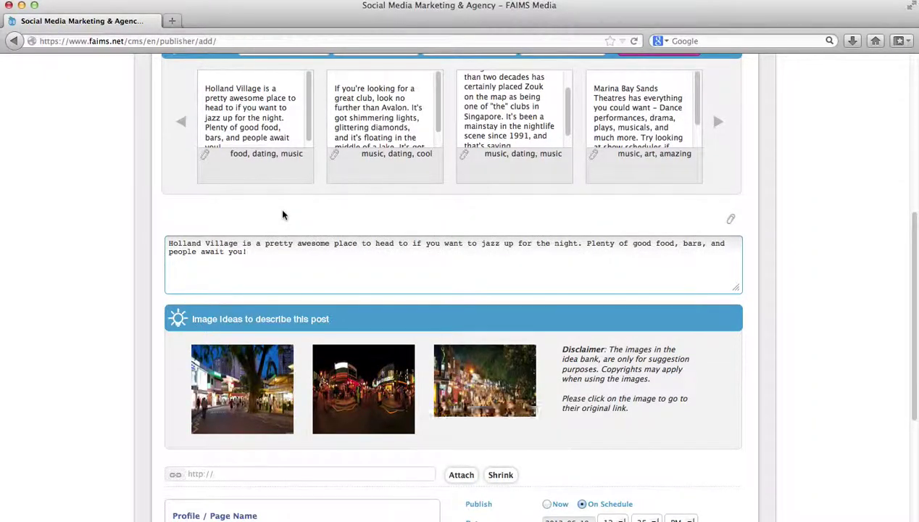
{"action": "left_click", "coordinate": [656, 118]}
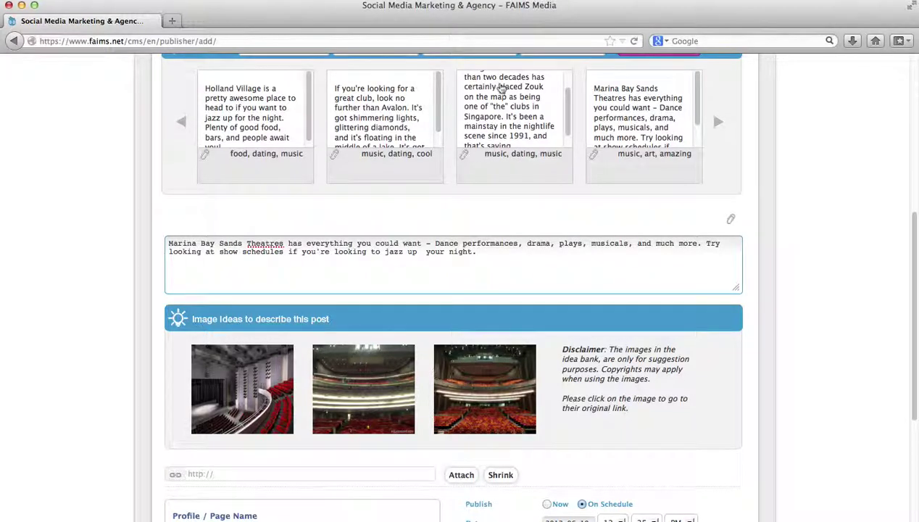
{"action": "left_click", "coordinate": [492, 109]}
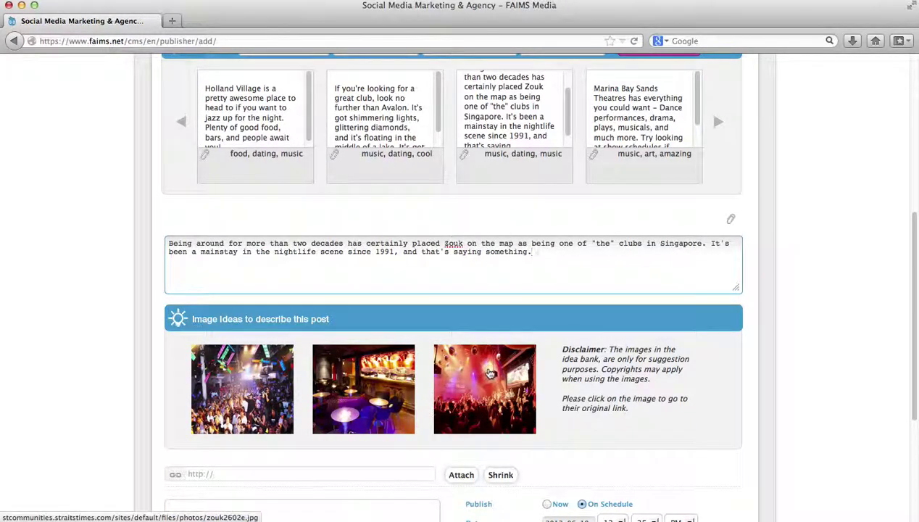
View the original of the third suggested Zouk image, zouk2602e.jpg, and close it to return to the composer
{"action": "left_click", "coordinate": [487, 369]}
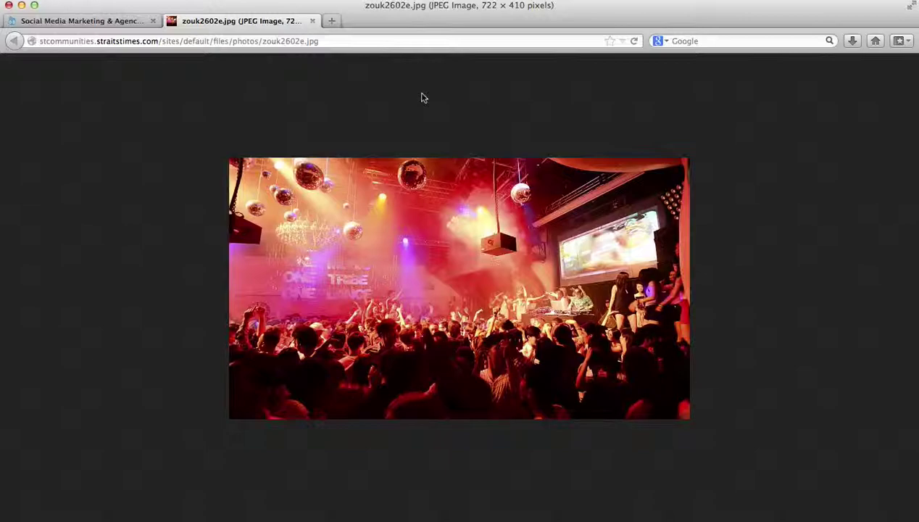
{"action": "key", "text": "super+w"}
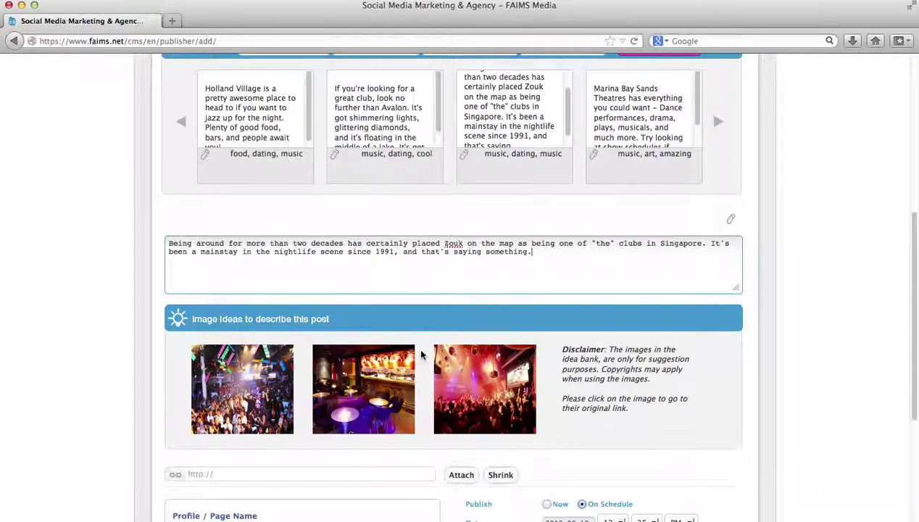
{"action": "scroll", "coordinate": [420, 356], "scroll_direction": "down", "scroll_amount": 5}
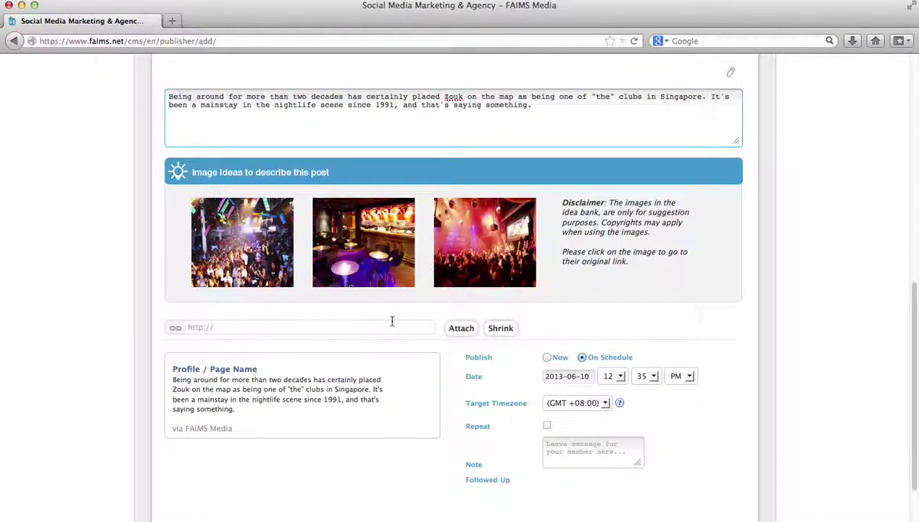
{"action": "left_click", "coordinate": [392, 325]}
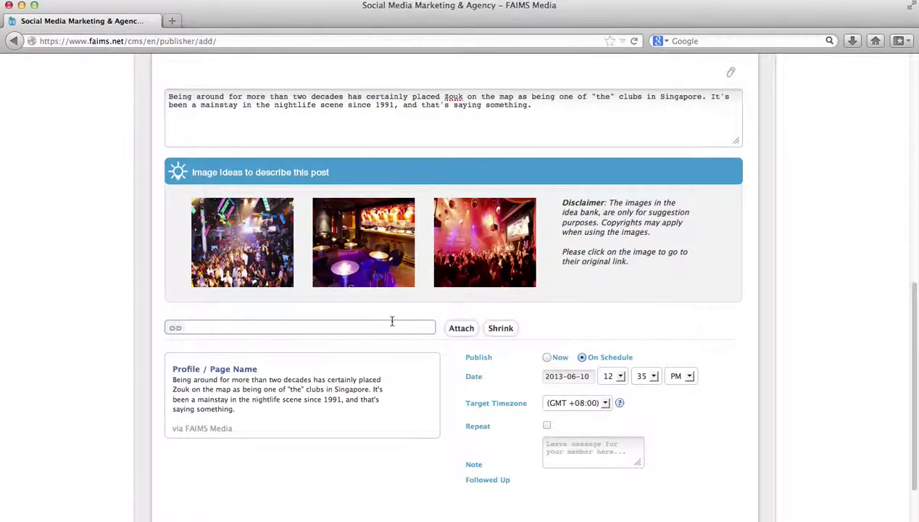
{"action": "type", "text": "http://"}
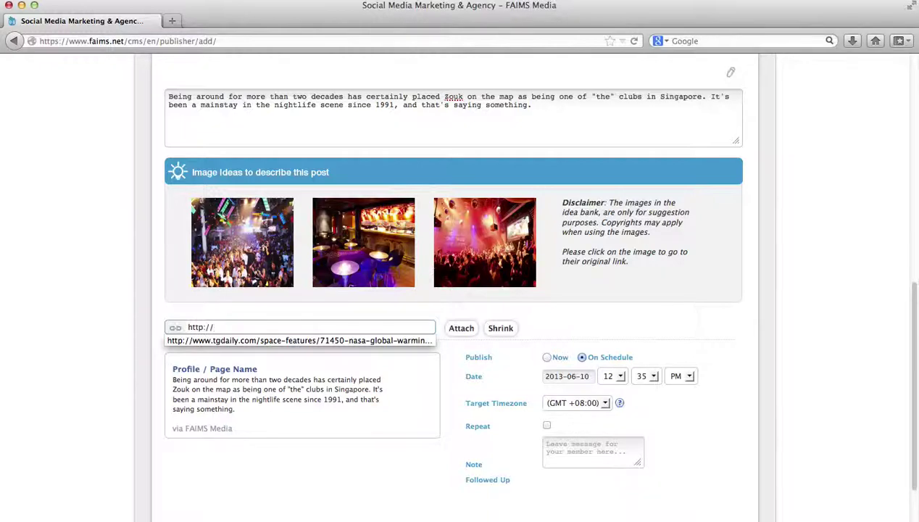
{"action": "type", "text": "www.youtube.com/"}
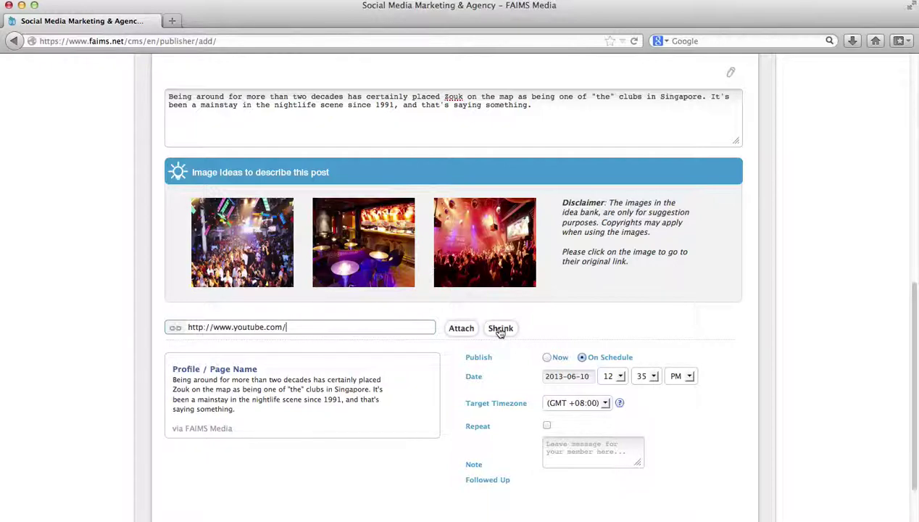
{"action": "left_click", "coordinate": [500, 330]}
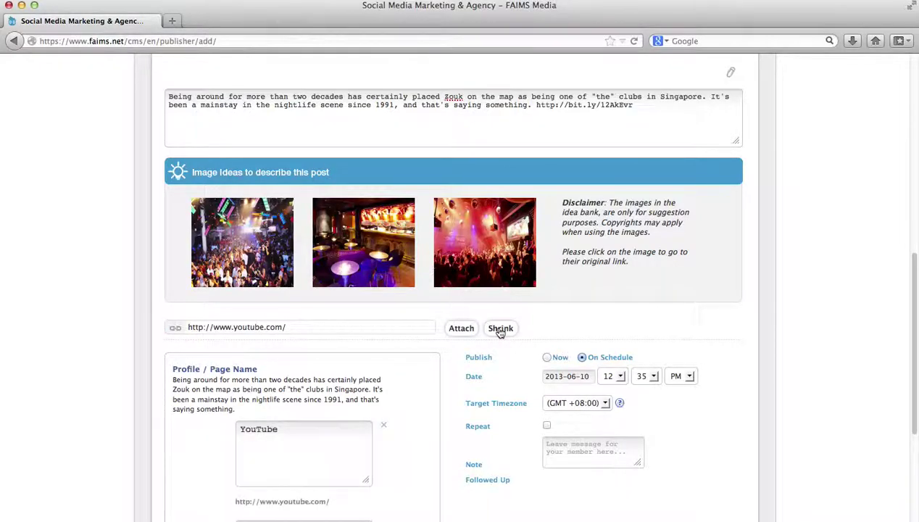
Examine the YouTube link preview below the post and the shortened link at the end of the message text
{"action": "scroll", "coordinate": [380, 380], "scroll_direction": "down", "scroll_amount": 4}
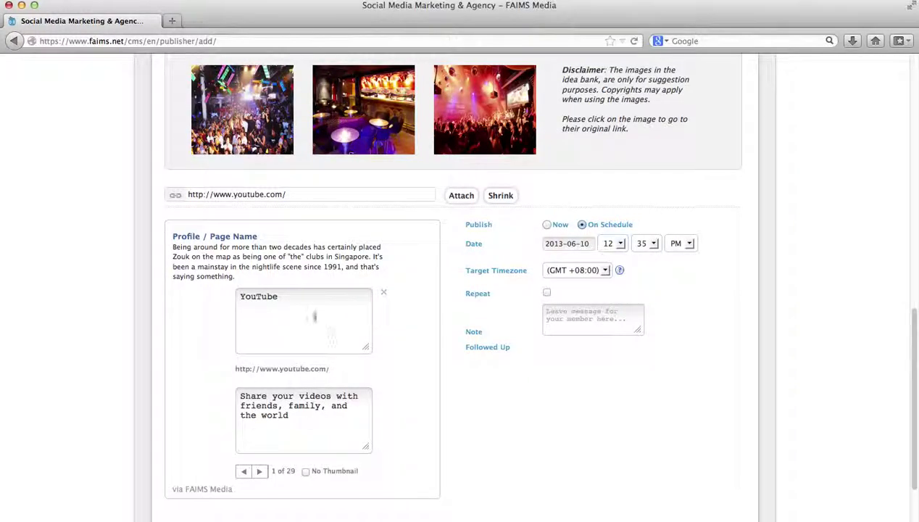
{"action": "scroll", "coordinate": [367, 344], "scroll_direction": "up", "scroll_amount": 6}
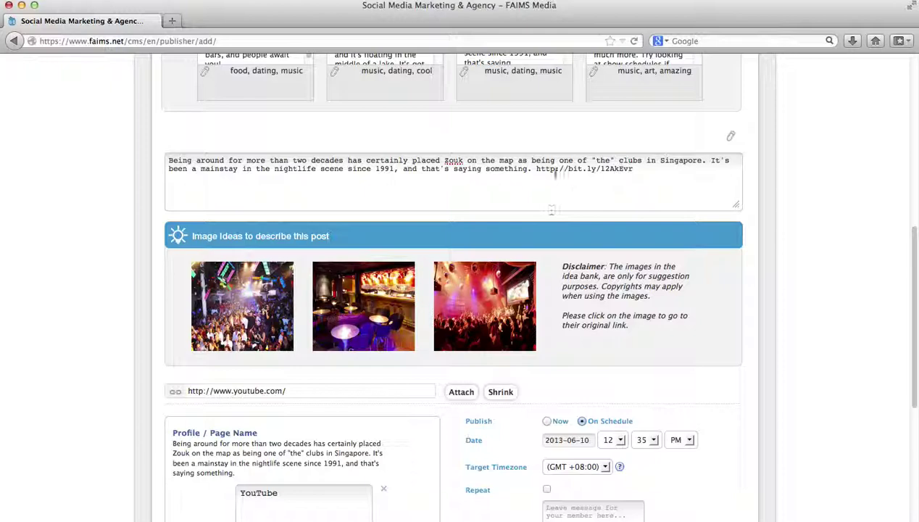
{"action": "left_click", "coordinate": [537, 170]}
{"action": "left_click", "coordinate": [535, 169]}
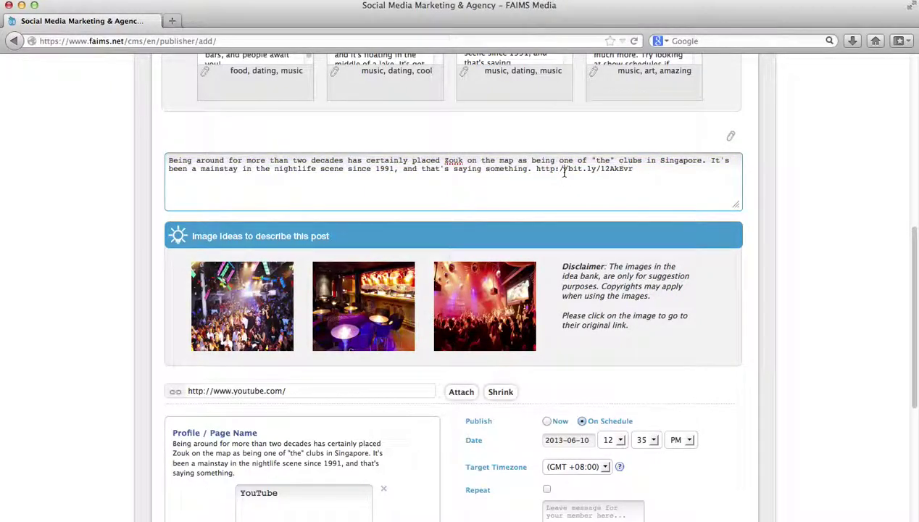
{"action": "left_click_drag", "start_coordinate": [535, 168], "coordinate": [641, 169]}
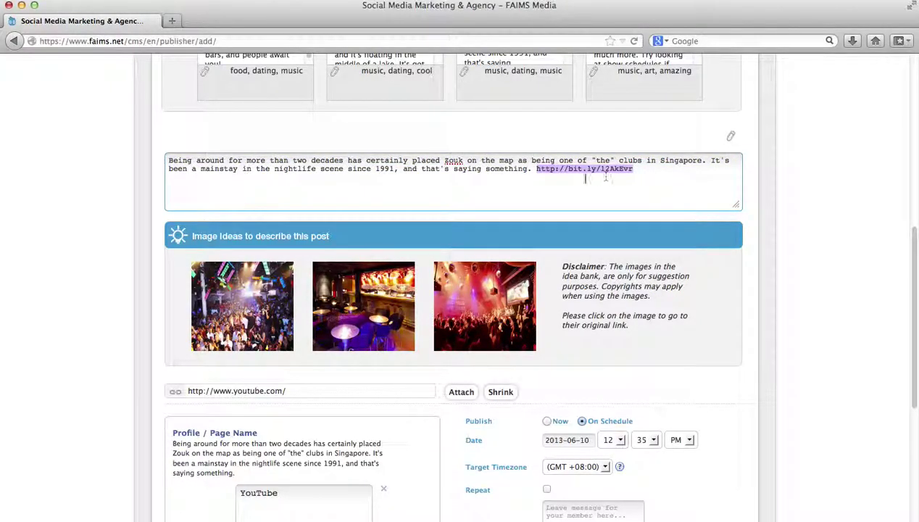
{"action": "left_click", "coordinate": [538, 171]}
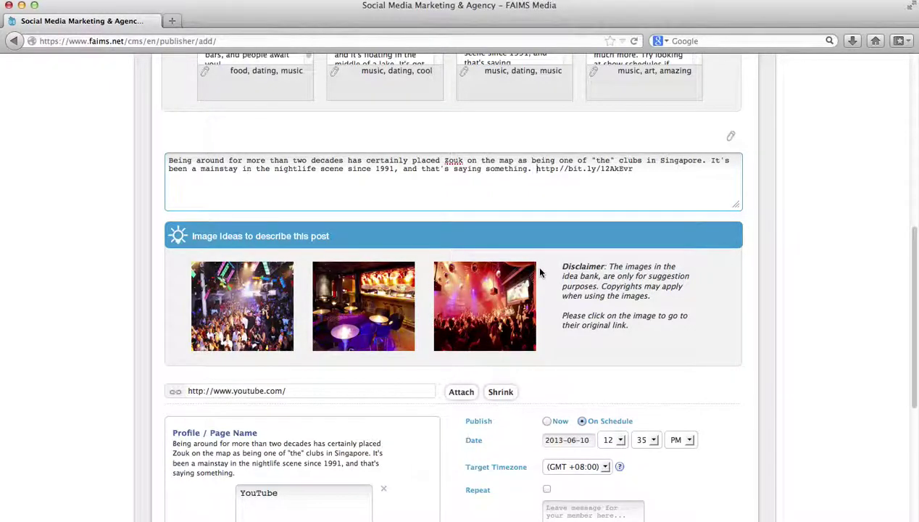
Try immediate publishing, return to scheduled publishing, and set the publish date to 2013-06-30 at 11:55 PM
{"action": "scroll", "coordinate": [543, 271], "scroll_direction": "down", "scroll_amount": 5}
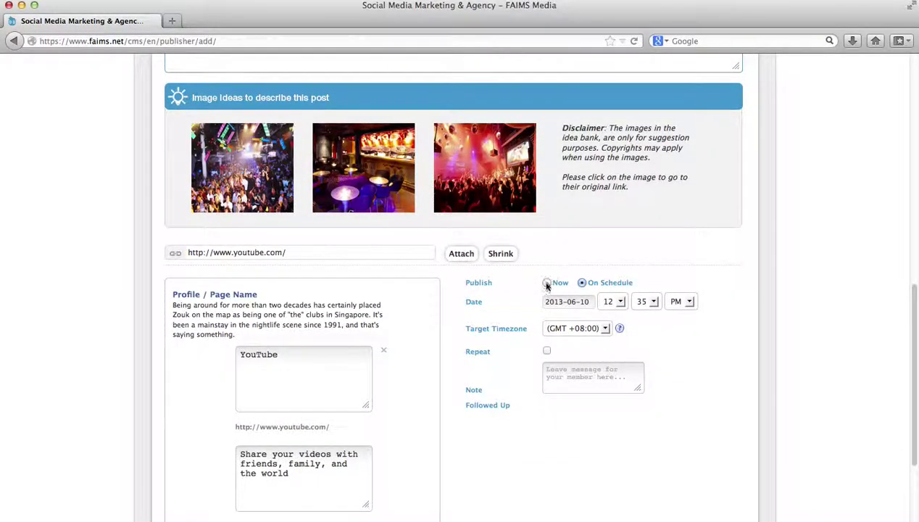
{"action": "left_click", "coordinate": [548, 283]}
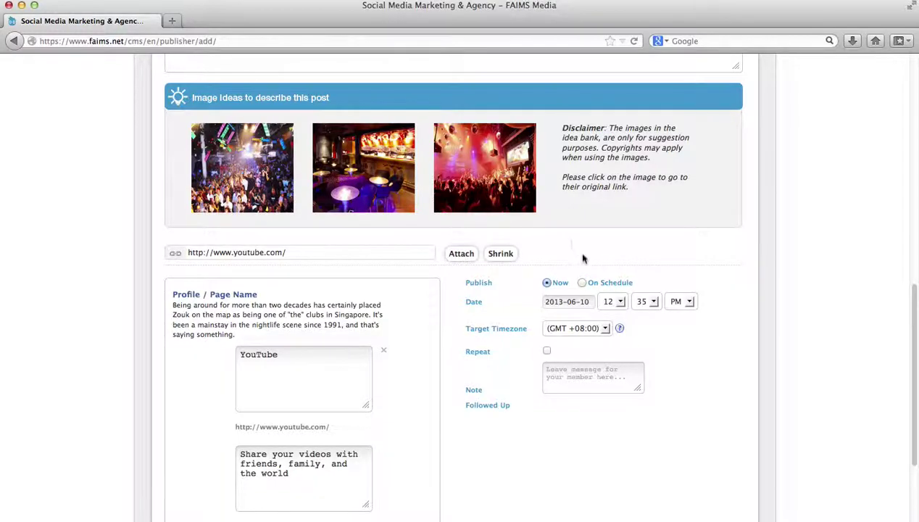
{"action": "left_click", "coordinate": [581, 284]}
{"action": "left_click", "coordinate": [579, 301]}
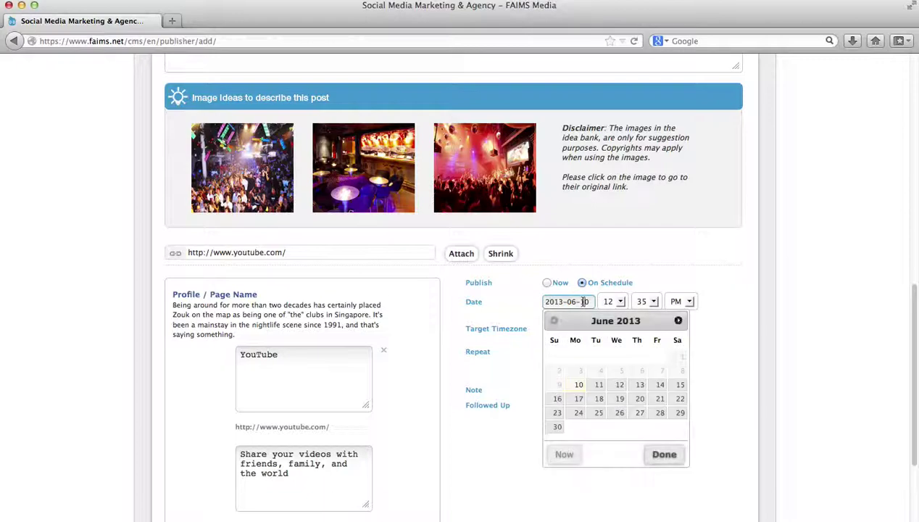
{"action": "left_click", "coordinate": [557, 426]}
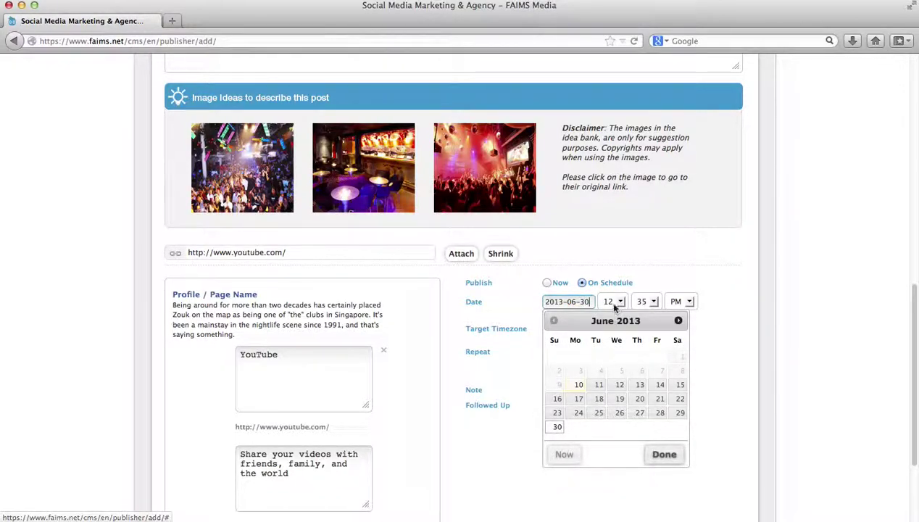
{"action": "left_click", "coordinate": [659, 454]}
{"action": "left_click", "coordinate": [613, 302]}
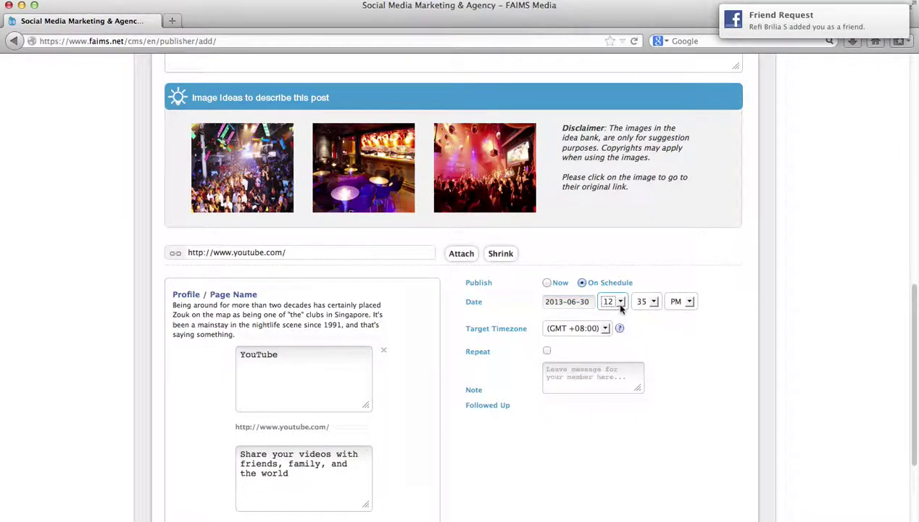
{"action": "left_click", "coordinate": [613, 411]}
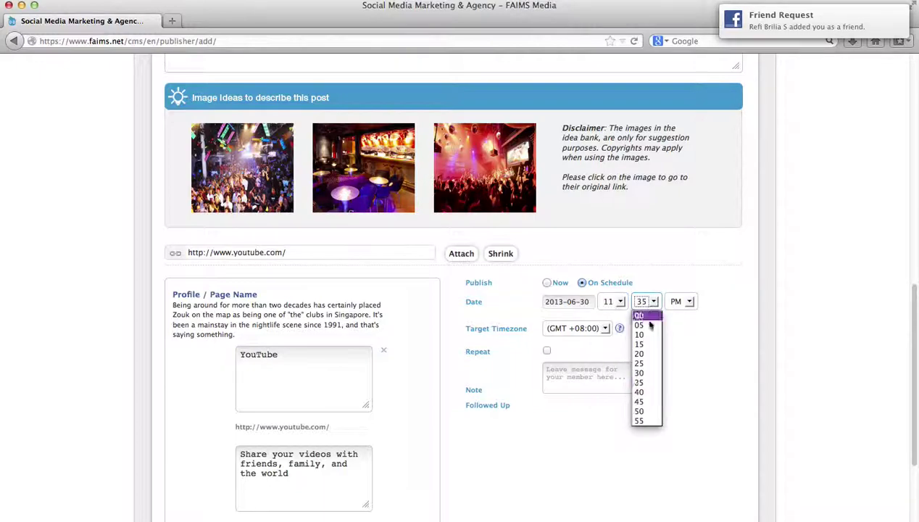
{"action": "left_click", "coordinate": [645, 420]}
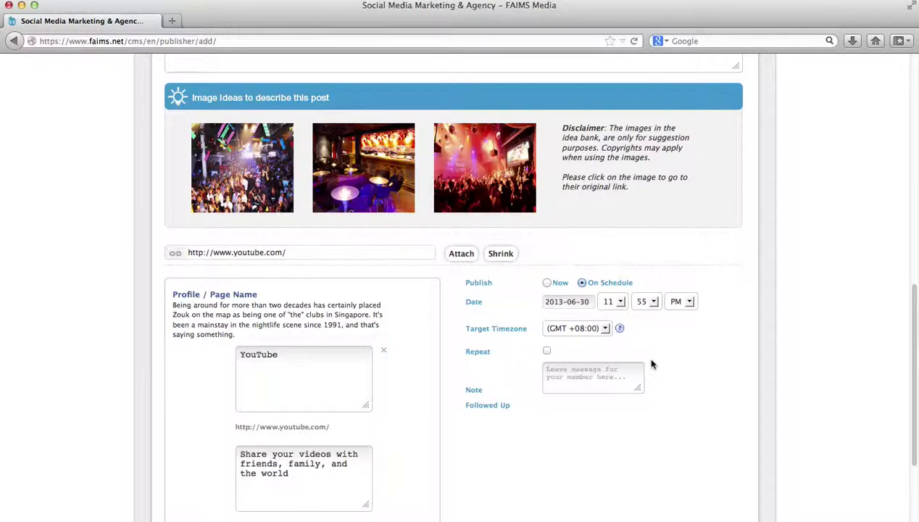
Try the repeat option with intervals of 1 in days, years and hours, and turn repeating off again
{"action": "scroll", "coordinate": [653, 362], "scroll_direction": "down", "scroll_amount": 2}
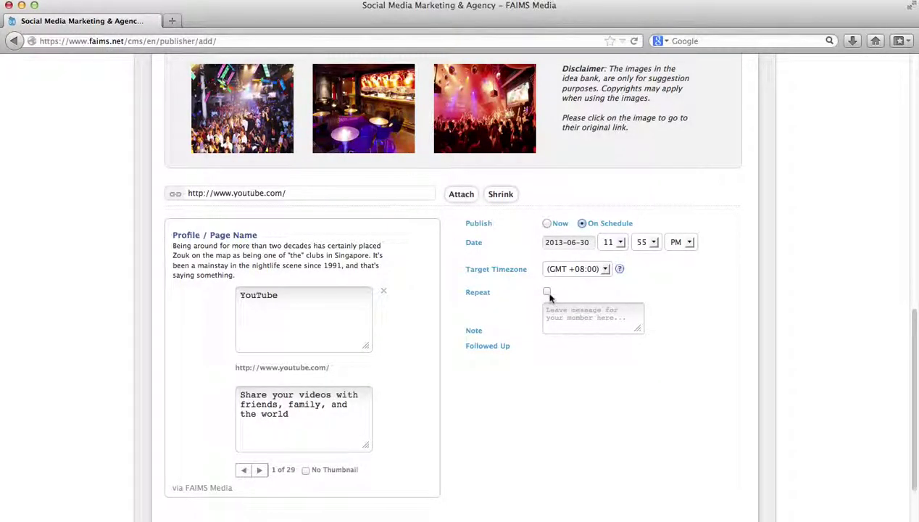
{"action": "left_click", "coordinate": [547, 290]}
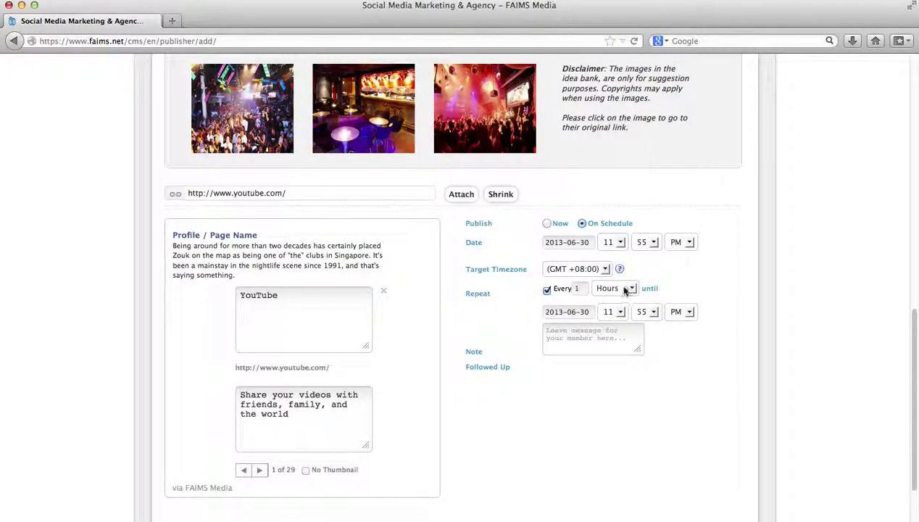
{"action": "left_click", "coordinate": [623, 288]}
{"action": "left_click", "coordinate": [627, 313]}
{"action": "left_click", "coordinate": [623, 290]}
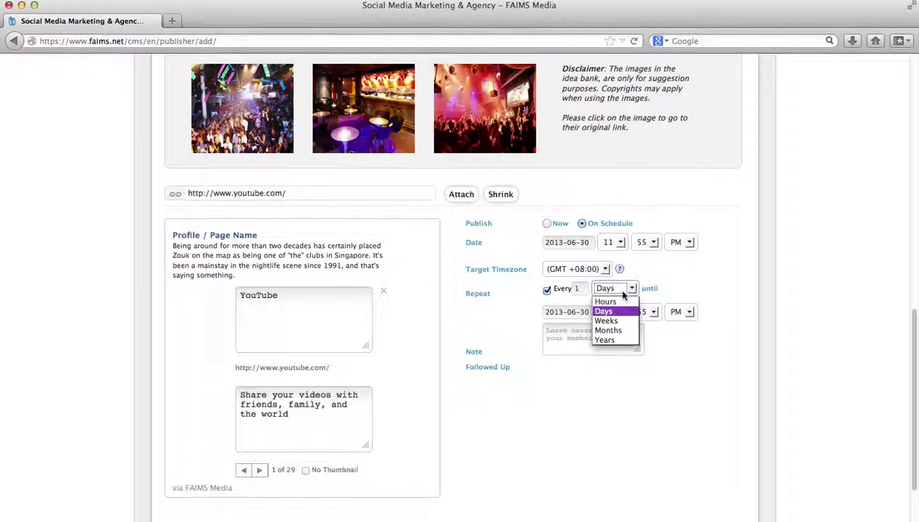
{"action": "left_click", "coordinate": [616, 339]}
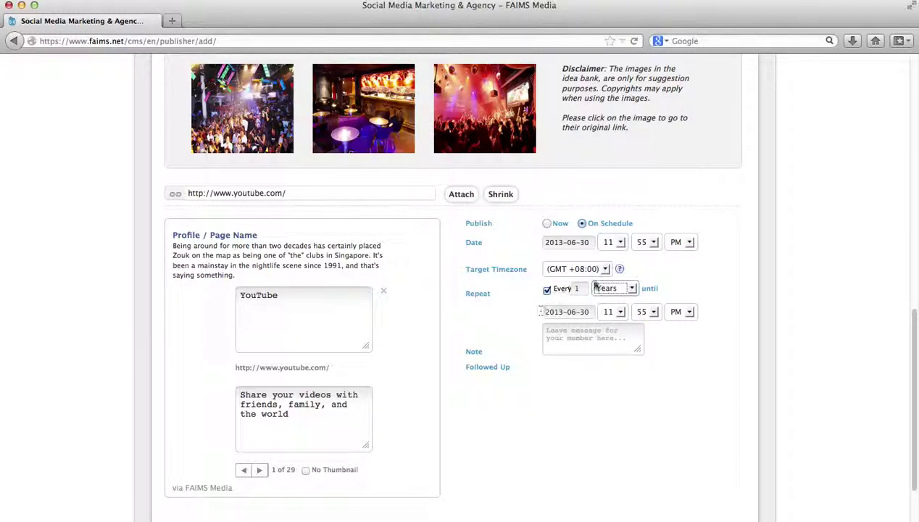
{"action": "left_click", "coordinate": [610, 289]}
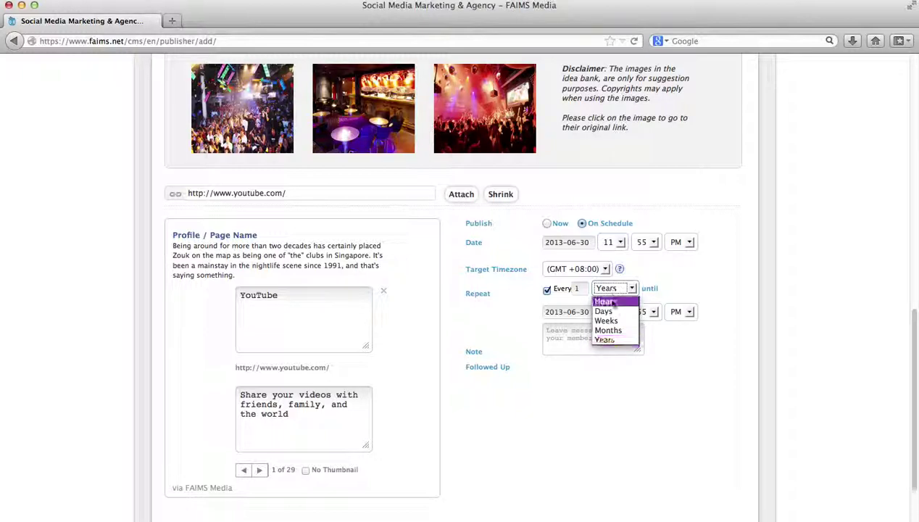
{"action": "left_click", "coordinate": [604, 300]}
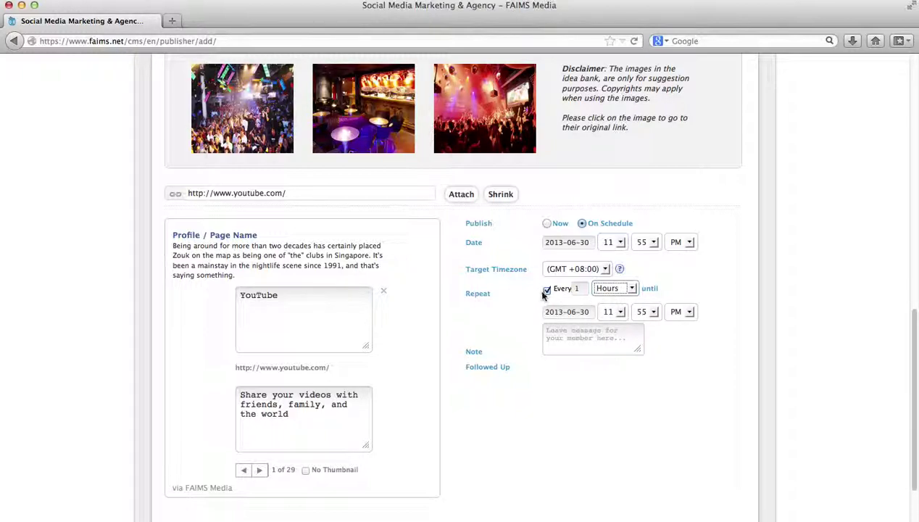
{"action": "left_click", "coordinate": [546, 289]}
Add the member note "Don't touch this." signed with the author's first name, and submit the scheduled post
{"action": "scroll", "coordinate": [533, 318], "scroll_direction": "down", "scroll_amount": 3}
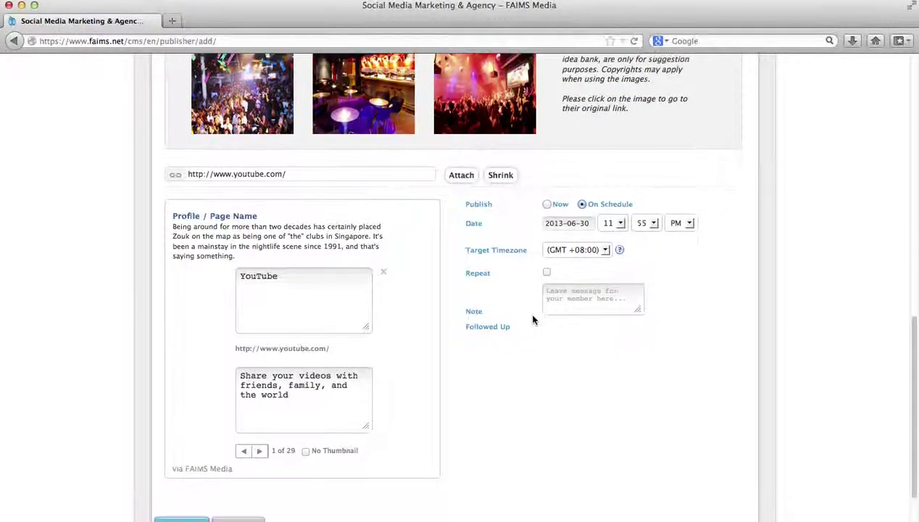
{"action": "left_click", "coordinate": [555, 247]}
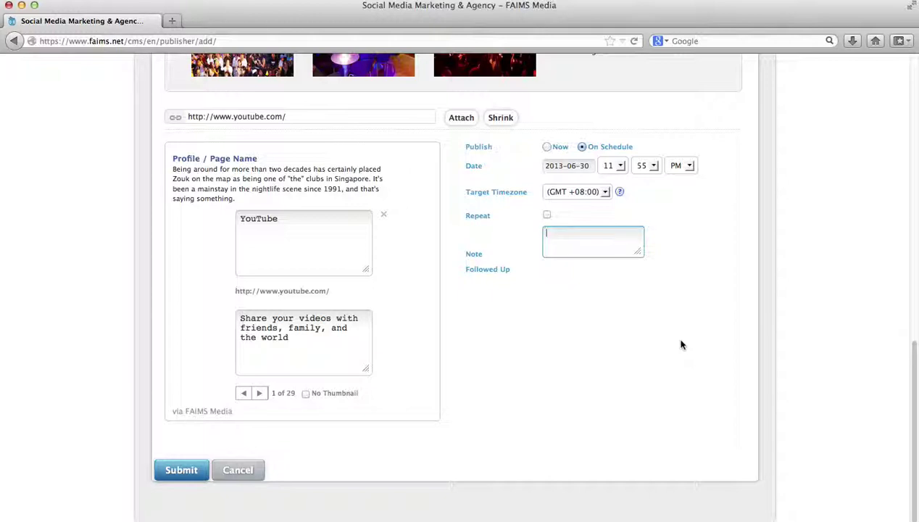
{"action": "type", "text": "Don't touch this. -Shaun"}
{"action": "left_click", "coordinate": [700, 354]}
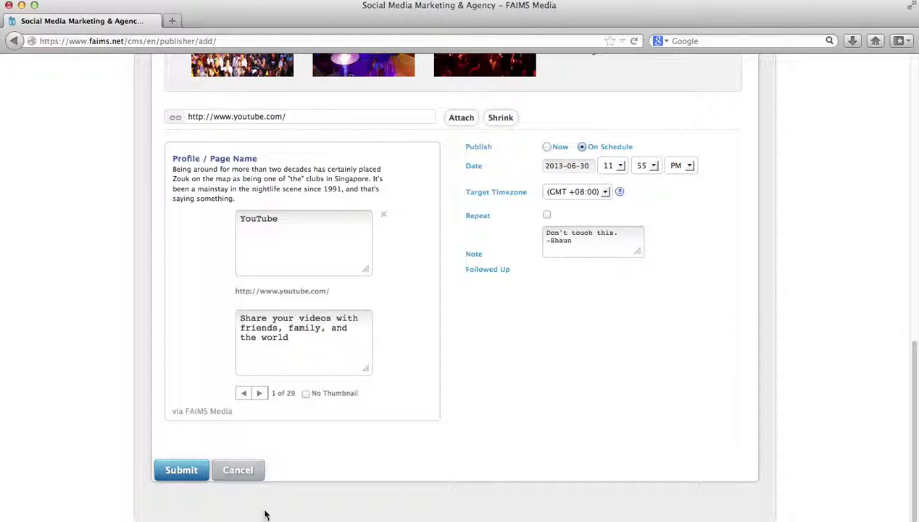
{"action": "left_click", "coordinate": [181, 473]}
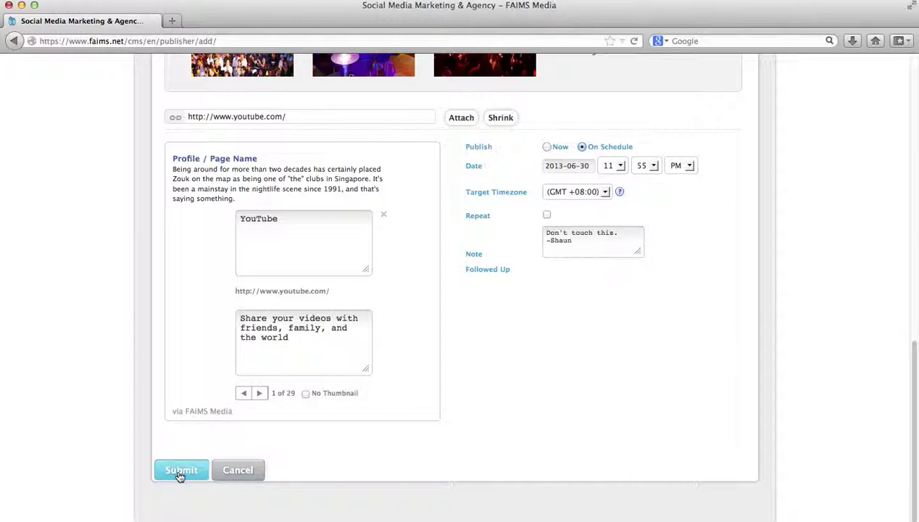
Open the publisher's calendar view for June 2013 and show its legend of post colours and creator codes
{"action": "scroll", "coordinate": [180, 476], "scroll_direction": "up", "scroll_amount": 3}
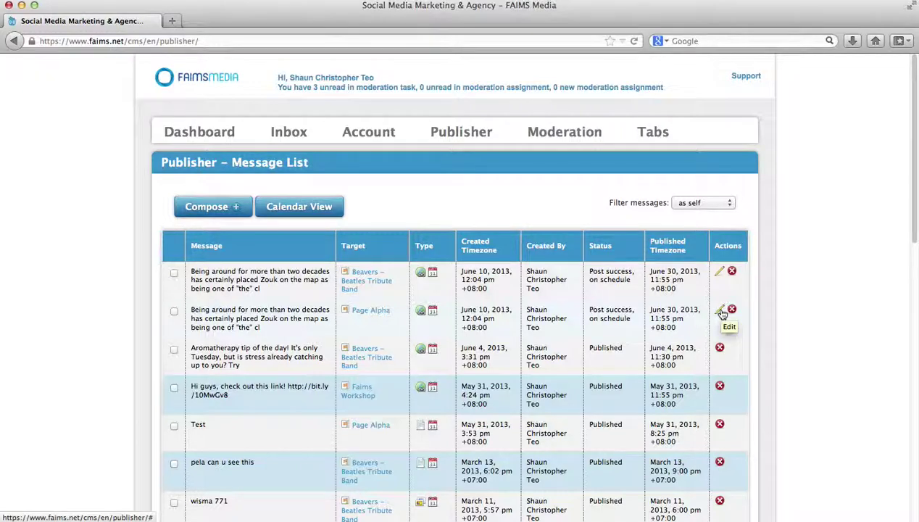
{"action": "left_click", "coordinate": [335, 209]}
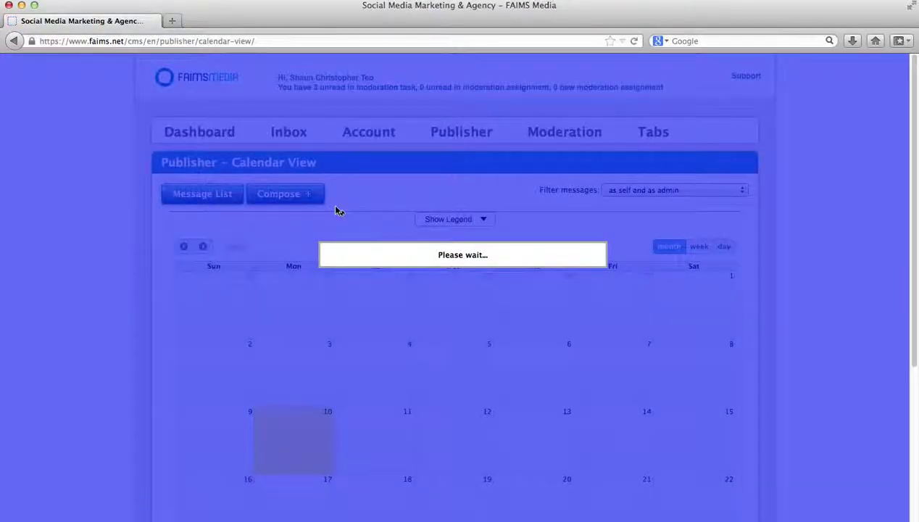
{"action": "scroll", "coordinate": [498, 205], "scroll_direction": "down", "scroll_amount": 2}
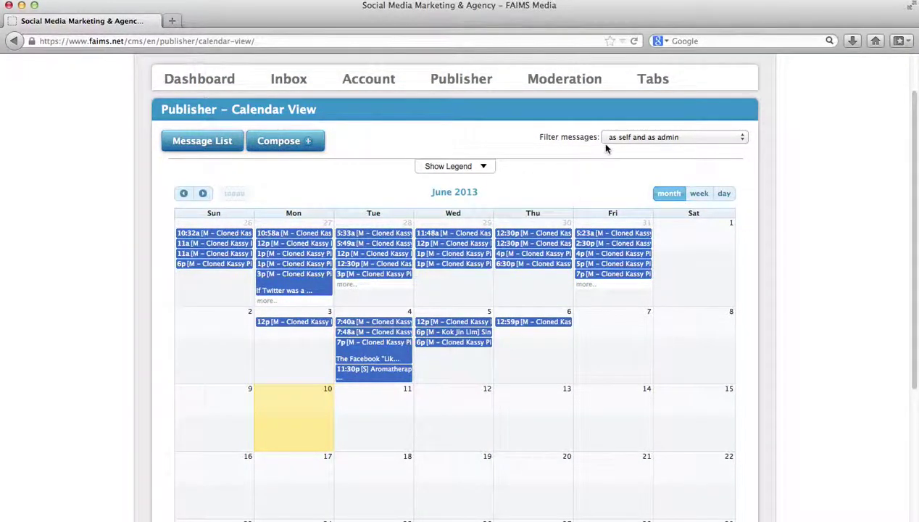
{"action": "left_click", "coordinate": [484, 168]}
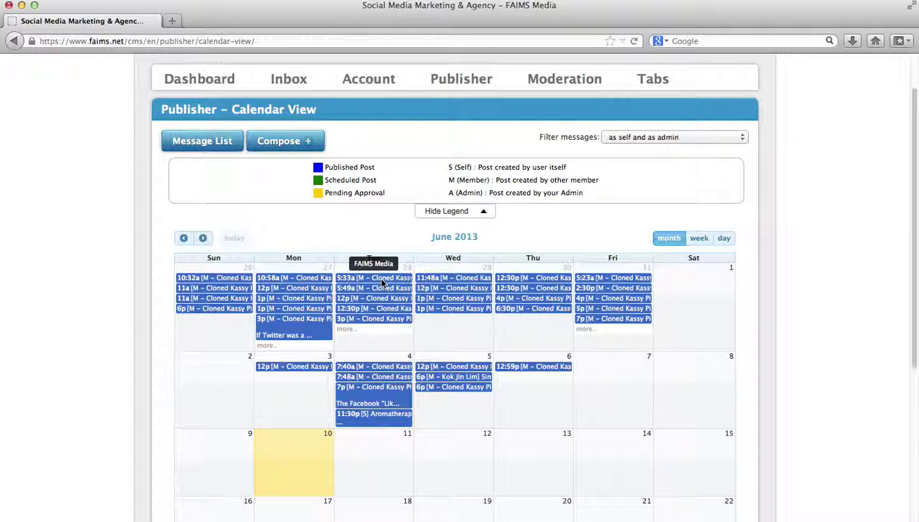
Filter the calendar's messages to "as self", and switch the filter to the first listed "as member of" account
{"action": "left_click", "coordinate": [672, 136]}
{"action": "left_click", "coordinate": [664, 149]}
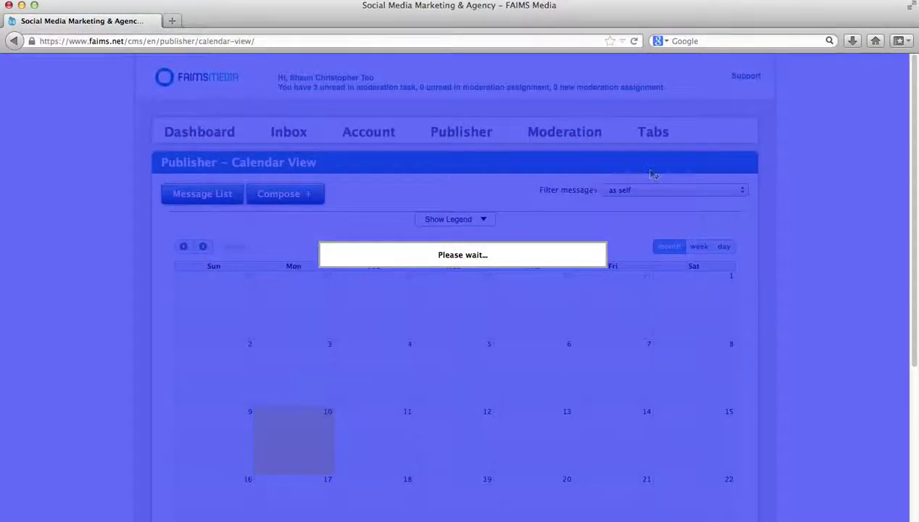
{"action": "scroll", "coordinate": [710, 190], "scroll_direction": "down", "scroll_amount": 1}
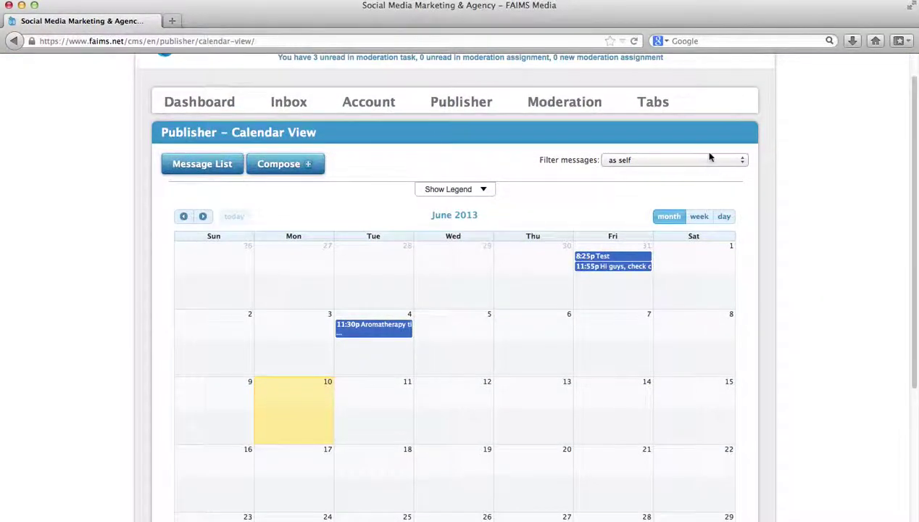
{"action": "left_click", "coordinate": [707, 160]}
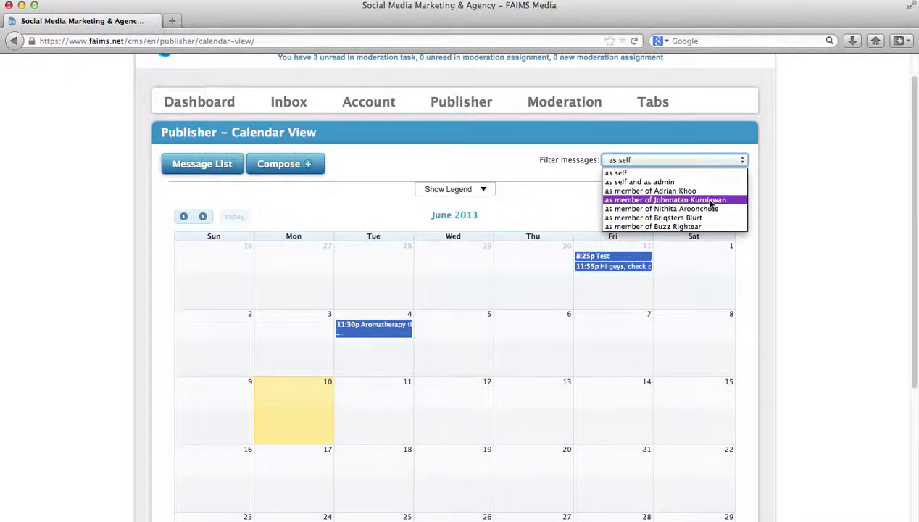
{"action": "left_click", "coordinate": [716, 191]}
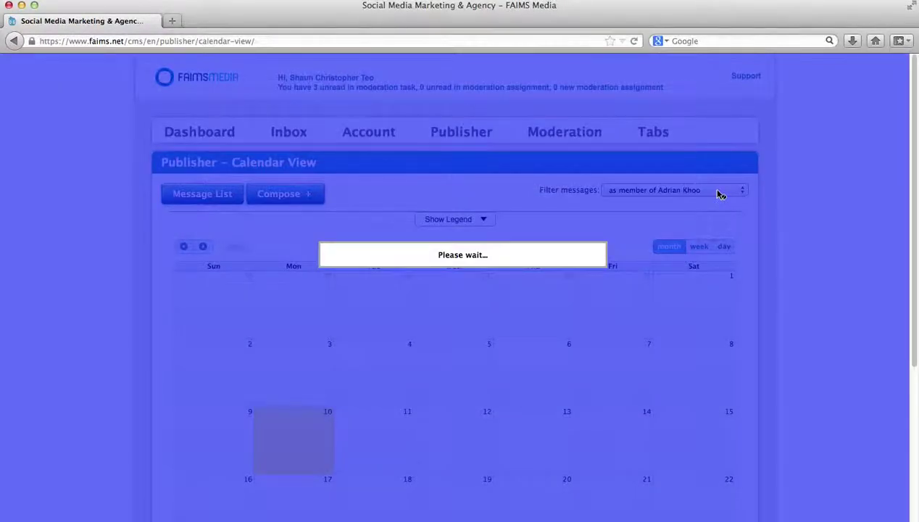